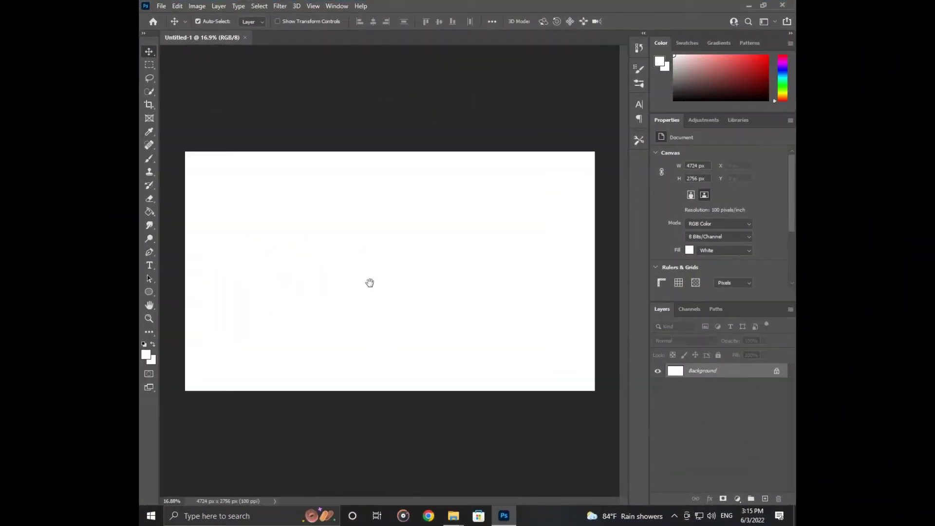
Open the photo 'bohemian-man-with-his-arms-crossed 1.jpg'
right_click(376, 277)
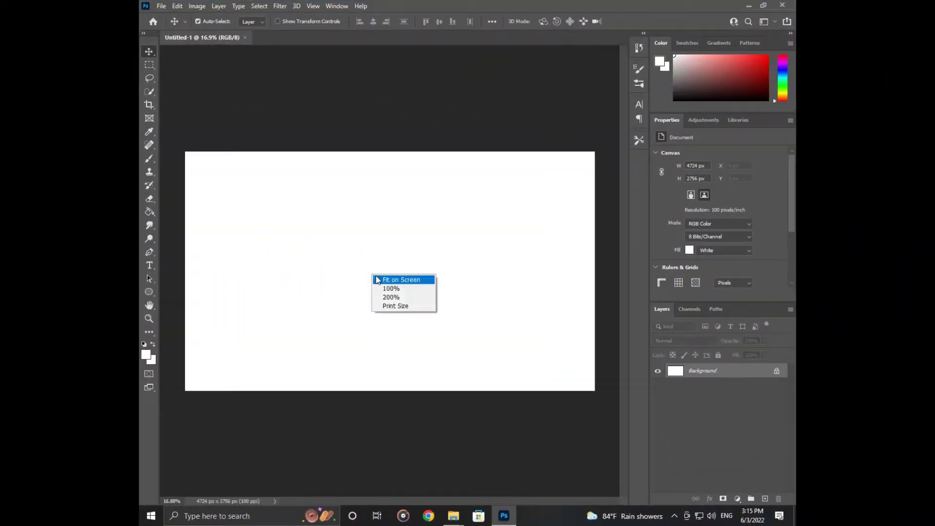
left_click(376, 280)
left_click(161, 6)
left_click(171, 27)
left_click(247, 113)
left_click(375, 251)
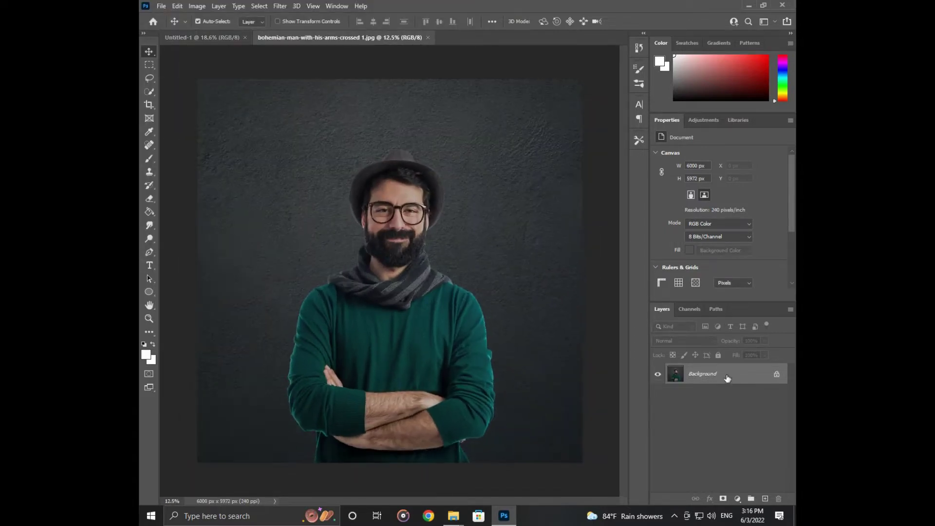
Duplicate the Background layer, fit the photo on screen, and add empty Layer 1
left_click_drag(780, 383, 764, 499)
left_click(691, 423)
scroll(460, 343, "up", 1)
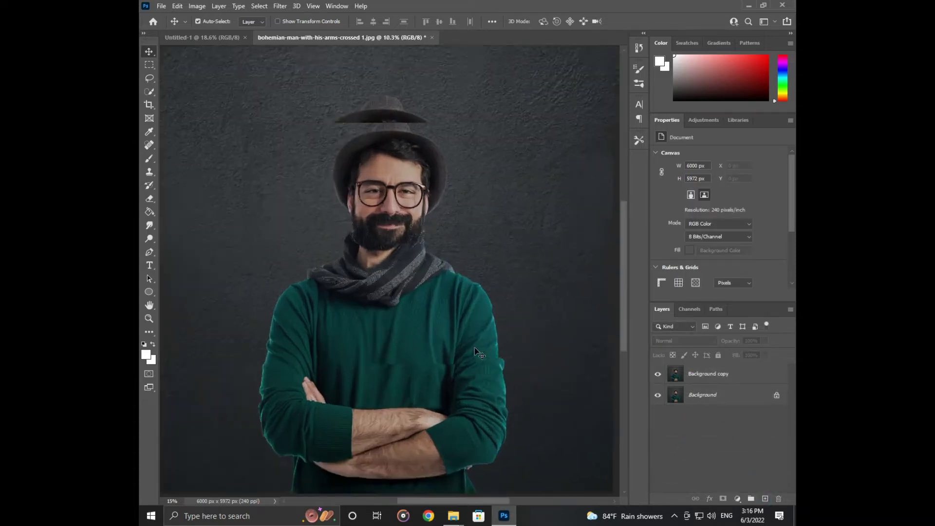
right_click(460, 343)
left_click(479, 342)
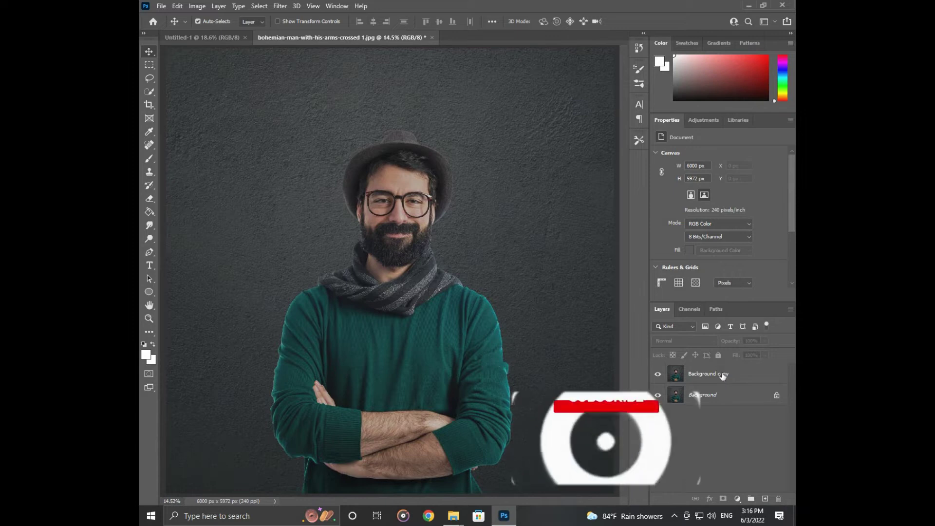
left_click(764, 498)
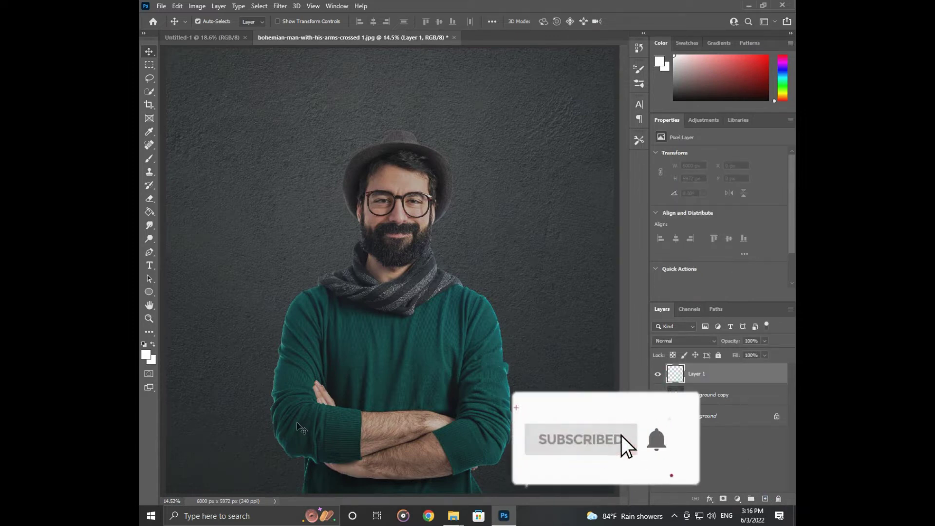
left_click(149, 252)
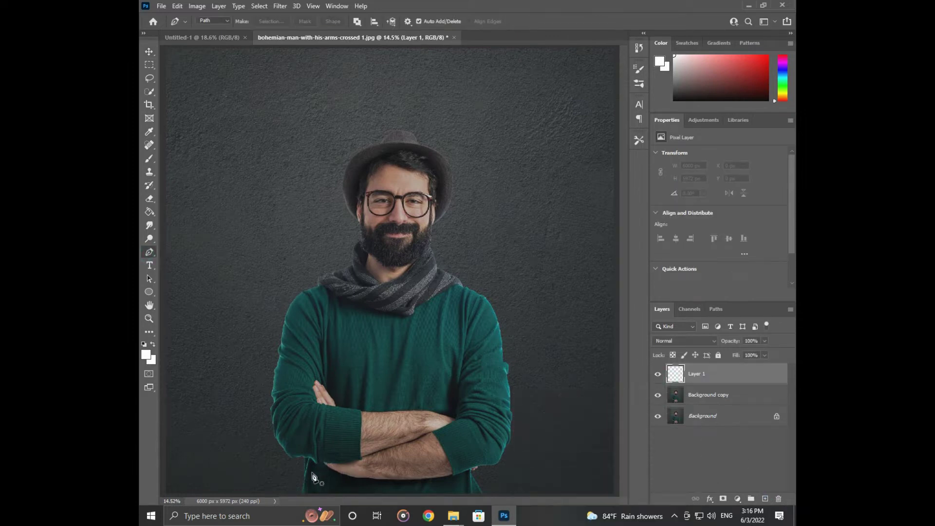
Zoom in and place path anchors up the sweater's bottom edge and sleeve
scroll(314, 477, "up", 2)
scroll(314, 477, "up", 2)
scroll(314, 477, "up", 2)
scroll(313, 472, "up", 1)
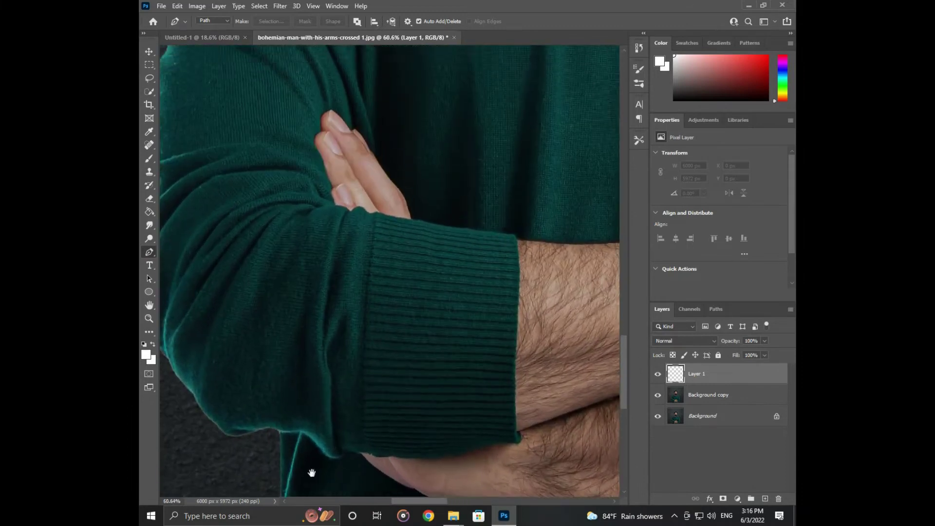
scroll(341, 423, "up", 1)
left_click_drag(376, 372, 399, 328)
scroll(378, 400, "up", 1)
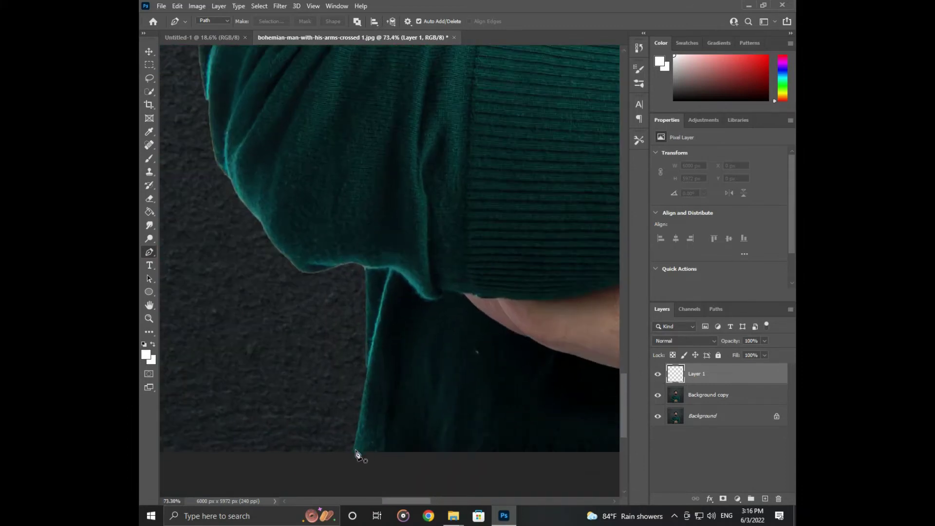
scroll(357, 451, "up", 1)
left_click(353, 422)
left_click(362, 367)
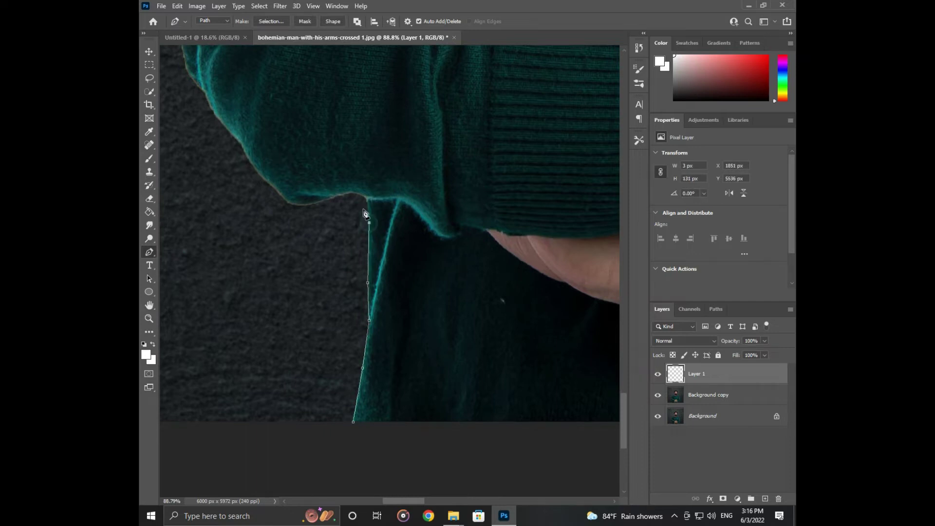
mouse_move(271, 152)
left_mouse_down()
mouse_move(336, 247)
mouse_move(346, 334)
mouse_move(391, 356)
mouse_move(396, 379)
left_mouse_up()
left_click(363, 319)
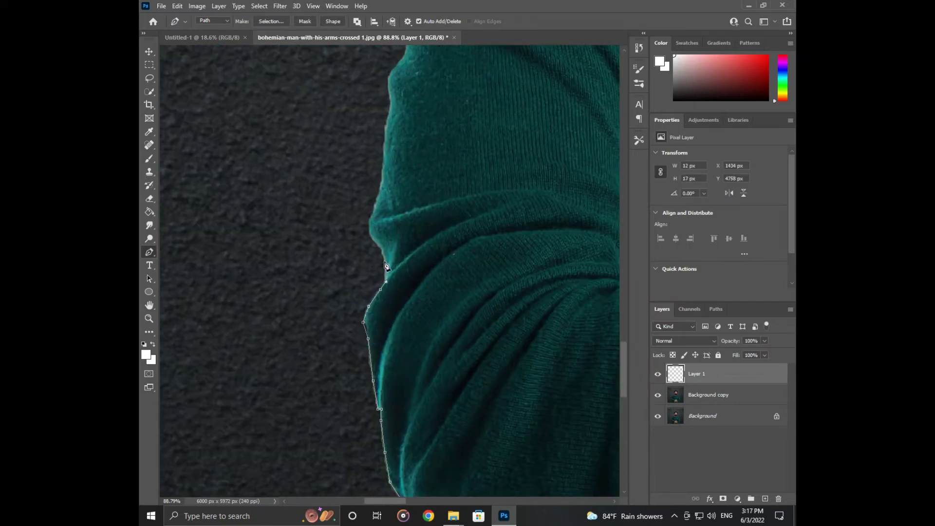
left_click_drag(387, 121, 388, 415)
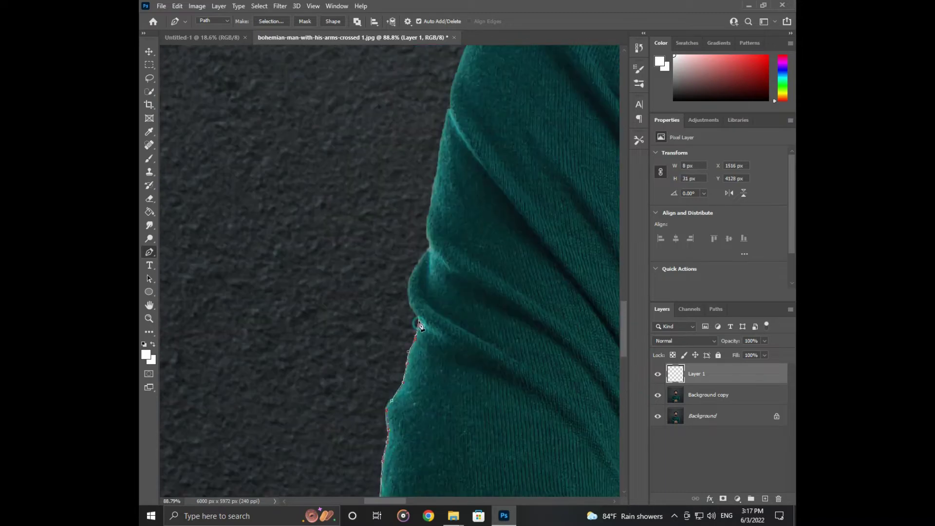
left_click(410, 307)
left_click_drag(400, 335, 300, 390)
left_click_drag(326, 298, 251, 311)
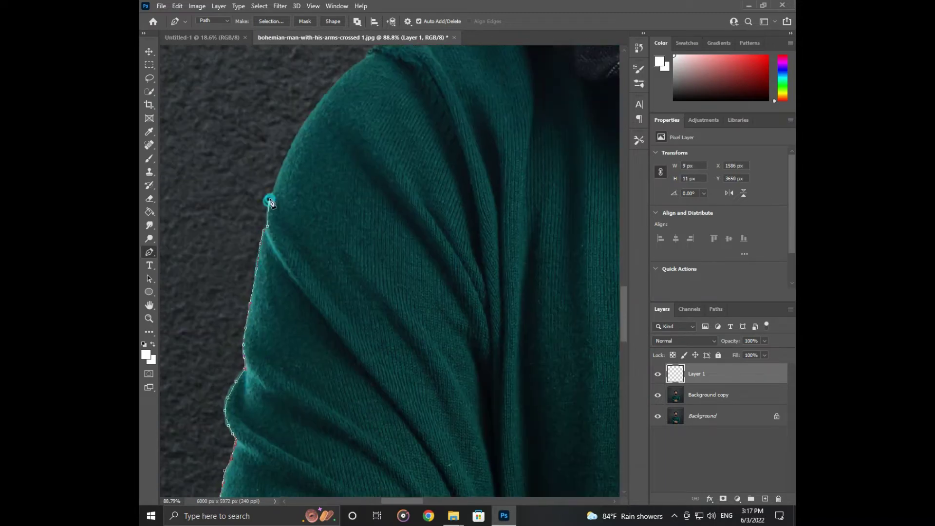
Continue the path over the shoulder, collar and scarf up to the beard
left_click_drag(350, 76, 303, 317)
left_click(429, 213)
left_click(494, 196)
left_click_drag(609, 162, 480, 309)
left_click(521, 202)
left_click_drag(522, 202, 425, 263)
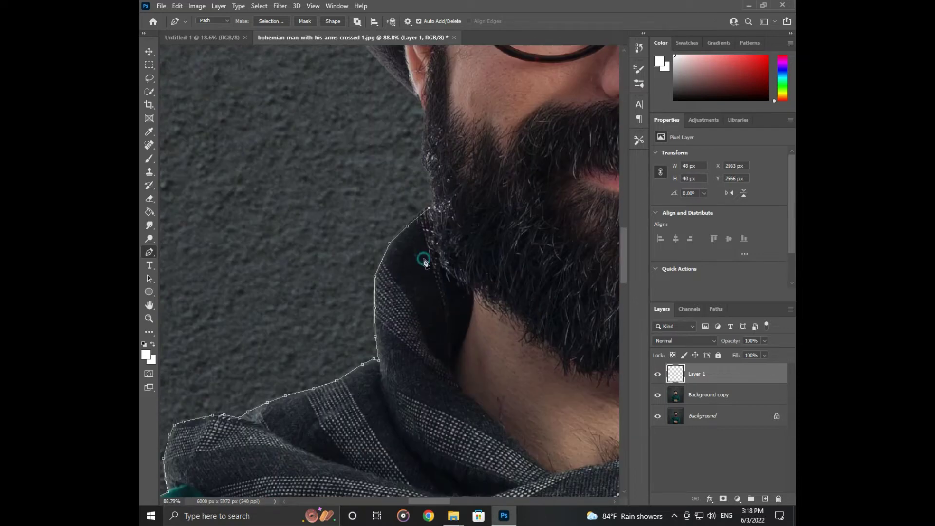
scroll(440, 280, "down", 5)
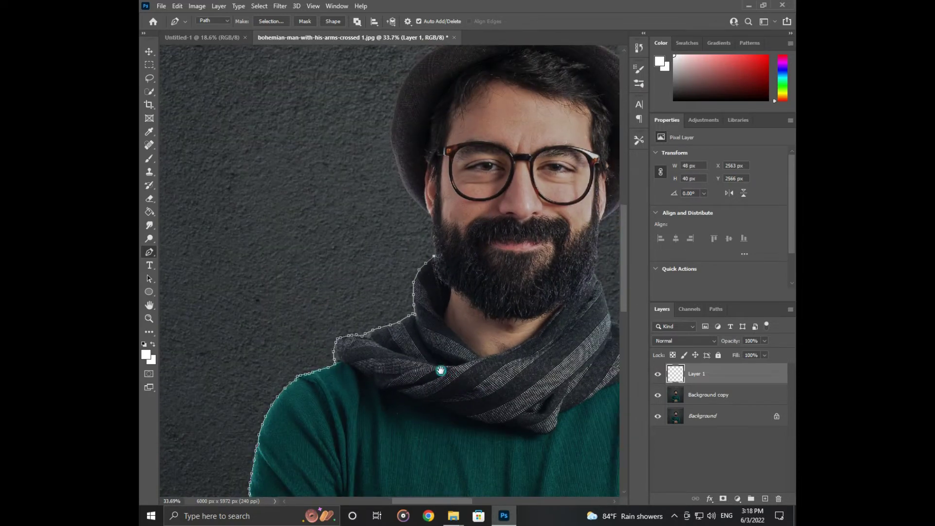
scroll(357, 375, "down", 3)
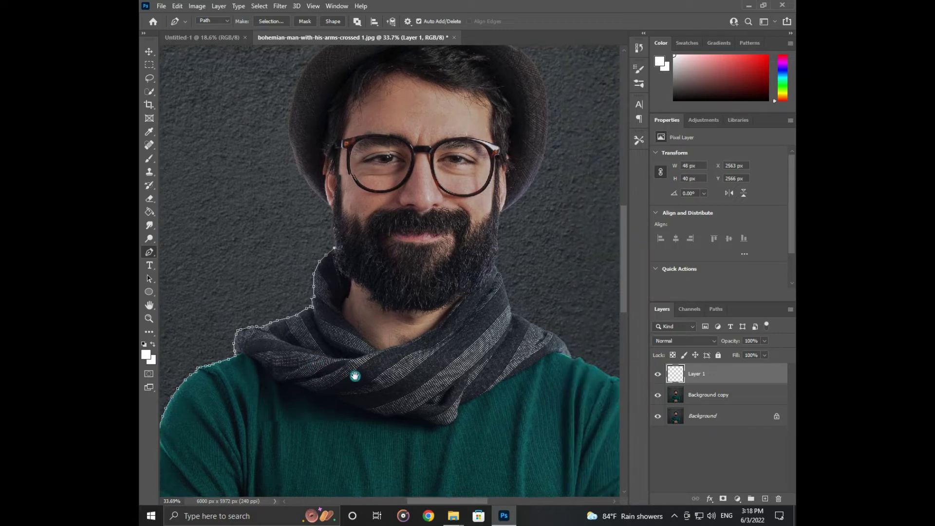
scroll(356, 379, "down", 2)
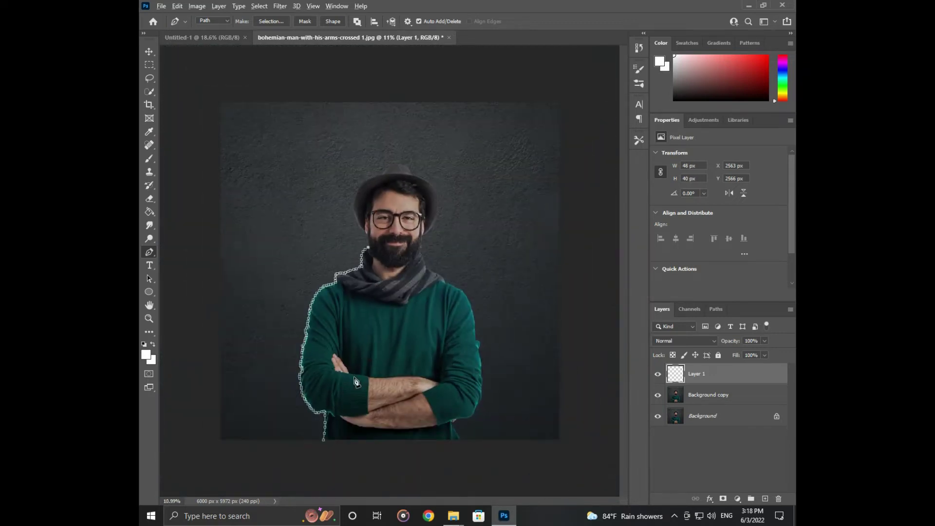
scroll(356, 381, "up", 1)
Set up a small, hard, white round brush for stroking
left_click(151, 161)
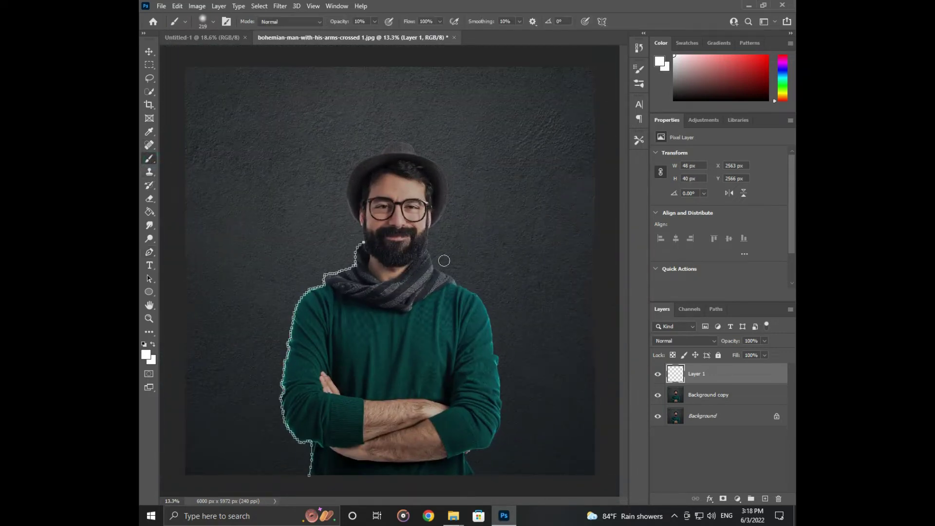
key("F5")
left_click(543, 86)
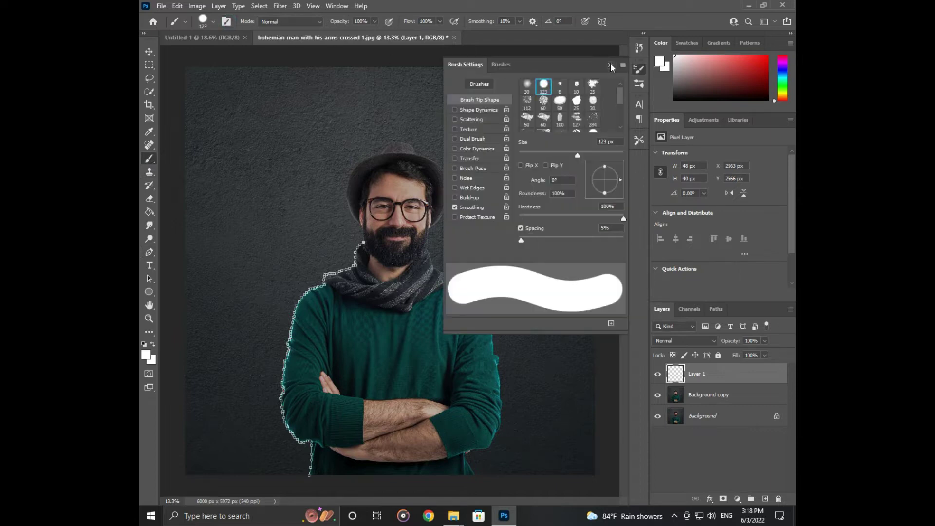
key("F5")
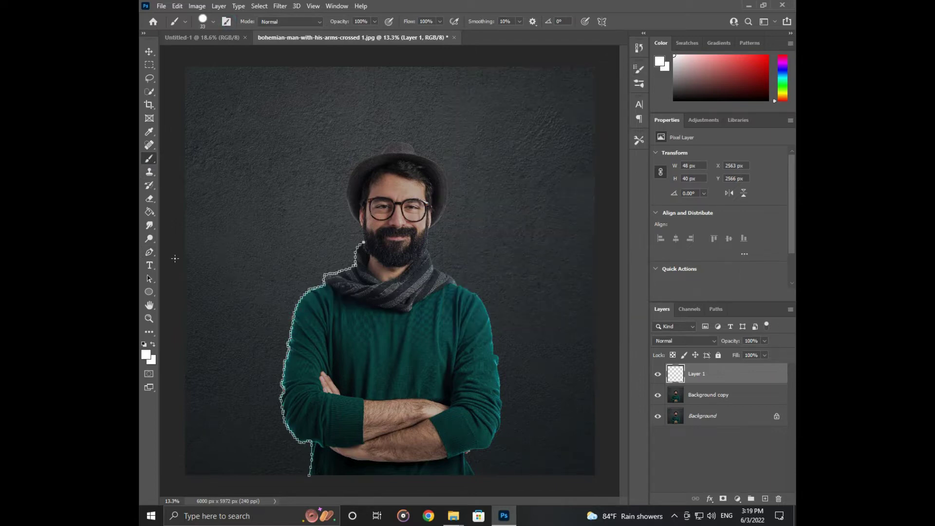
left_click(148, 253)
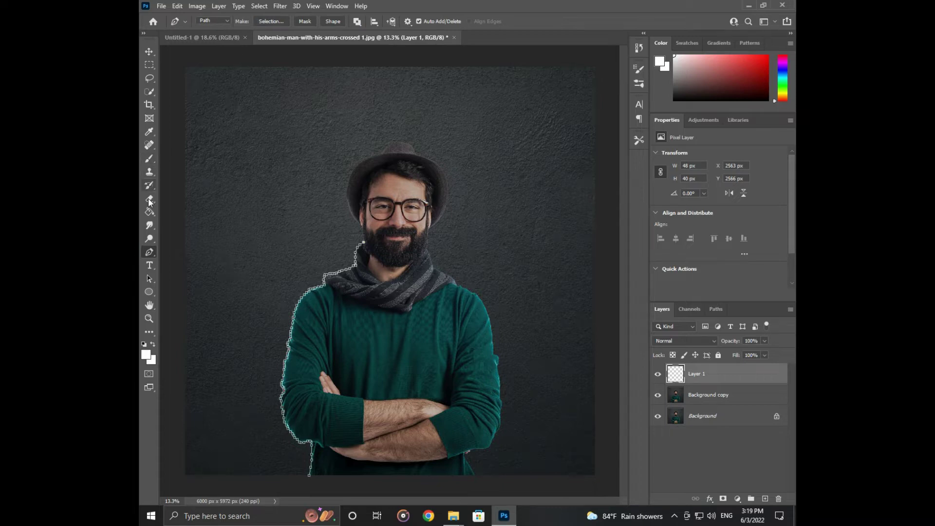
left_click(149, 161)
left_click_drag(328, 246, 323, 246)
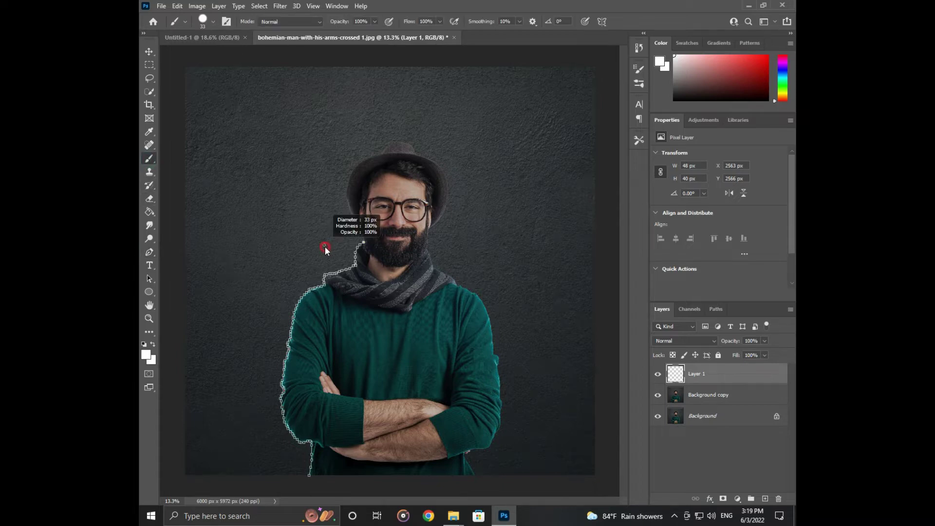
Stroke the traced path with the brush onto Layer 1, then delete the path
left_click(149, 252)
right_click(299, 340)
left_click(340, 171)
left_click(531, 159)
right_click(526, 160)
left_click(530, 178)
scroll(425, 304, "up", 5)
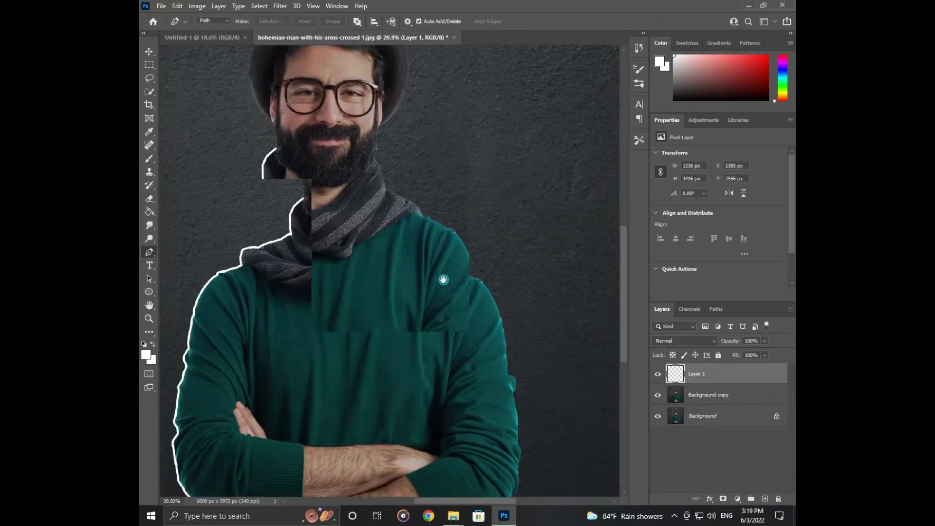
scroll(407, 436, "up", 5)
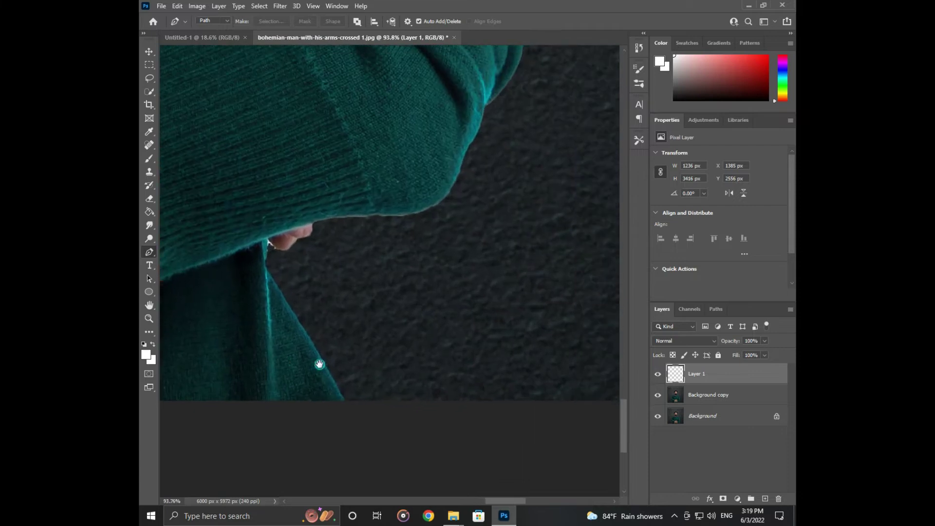
Stroke a short path along the sleeve edge in white
left_click(268, 242)
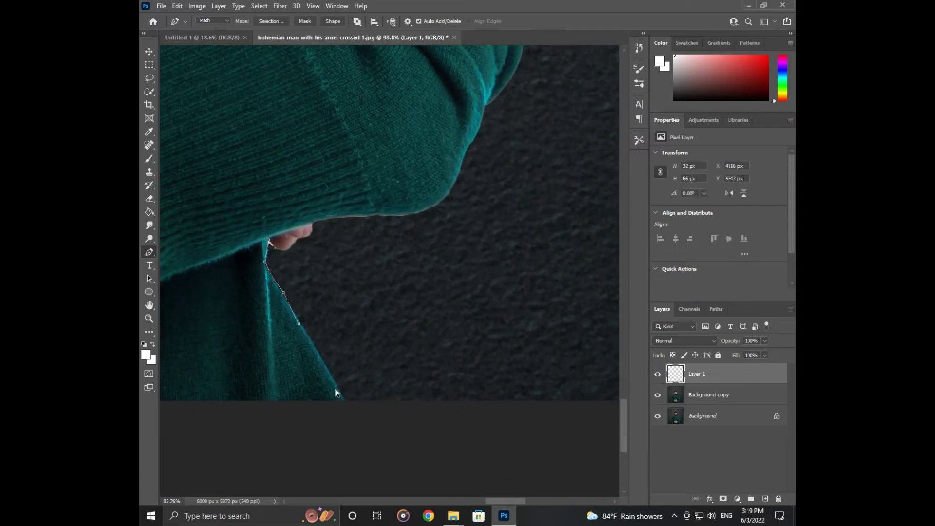
right_click(347, 408)
left_click(390, 219)
scroll(528, 161, "up", 3)
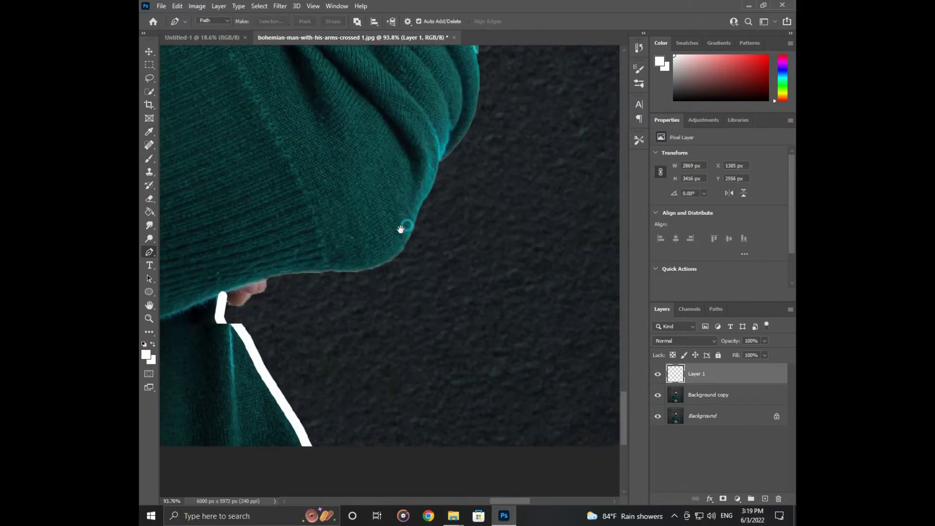
Trace a new path along the sweater edge and collar down to the shoulder
left_click(262, 288)
left_click(281, 284)
scroll(375, 267, "up", 5)
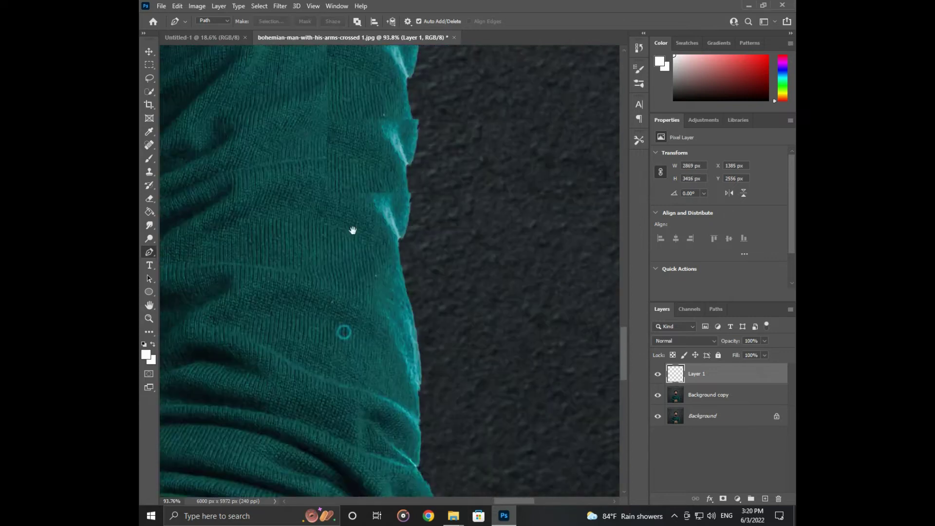
scroll(362, 243, "up", 5)
scroll(356, 258, "up", 5)
left_click(404, 385)
left_click(417, 388)
left_click(442, 399)
left_click(458, 416)
left_click(500, 435)
scroll(354, 307, "down", 3)
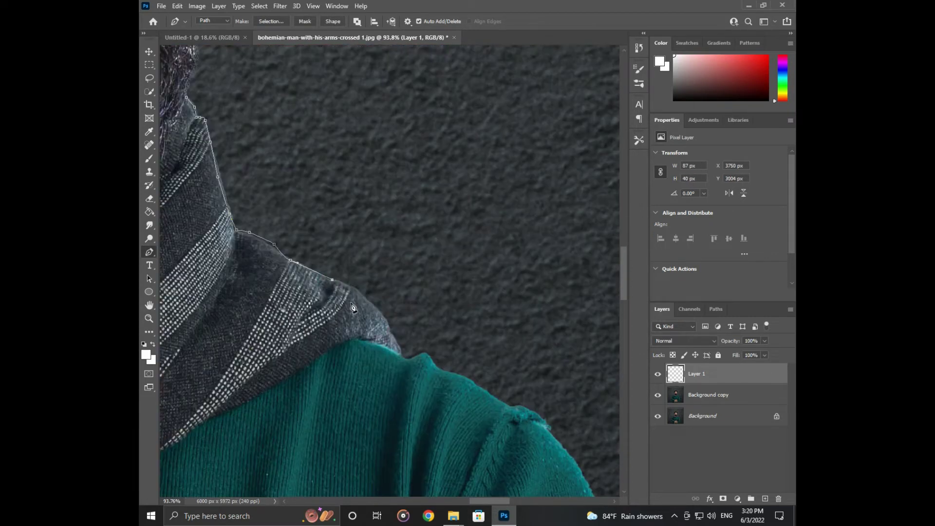
scroll(421, 360, "down", 3)
Continue the path down the sleeve and sweater edge to the cuff
left_click(295, 295)
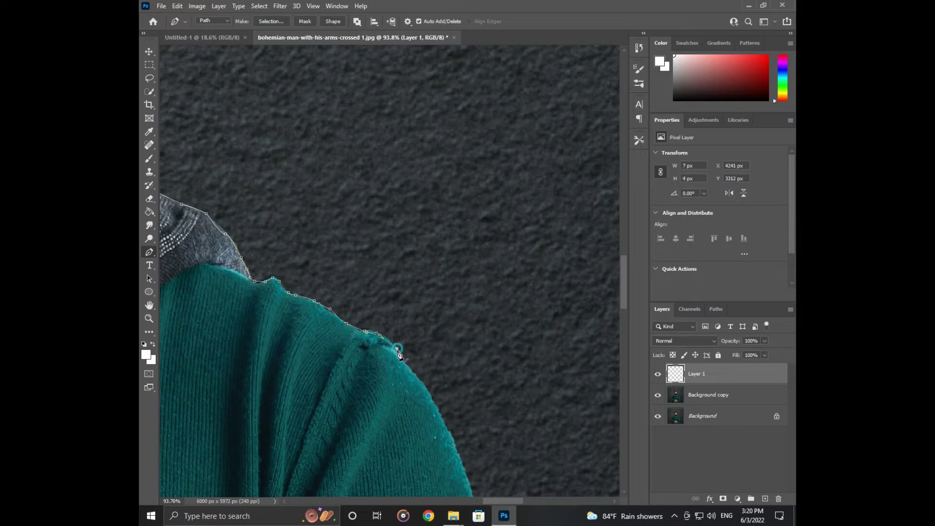
scroll(370, 321, "down", 3)
scroll(340, 292, "down", 3)
left_click(305, 251)
scroll(304, 251, "down", 3)
scroll(273, 243, "down", 3)
left_click(285, 218)
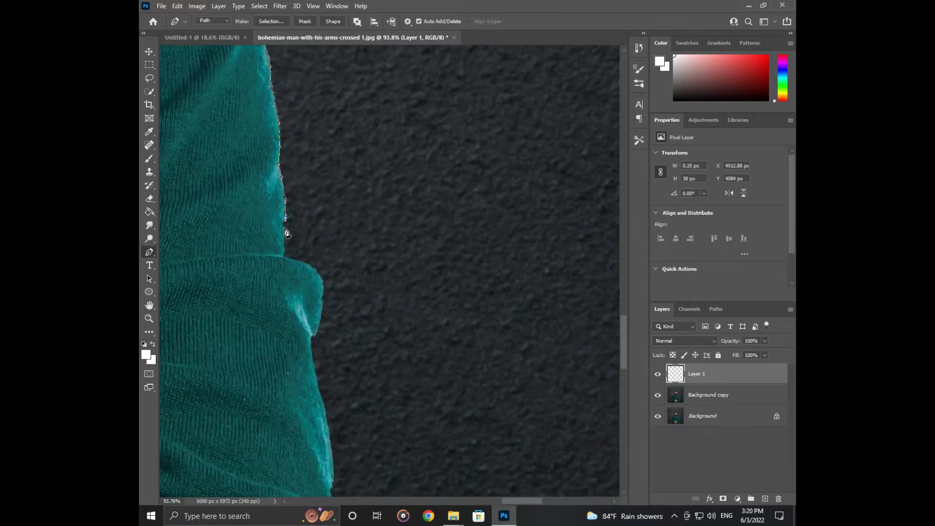
scroll(314, 337, "down", 3)
left_click(319, 278)
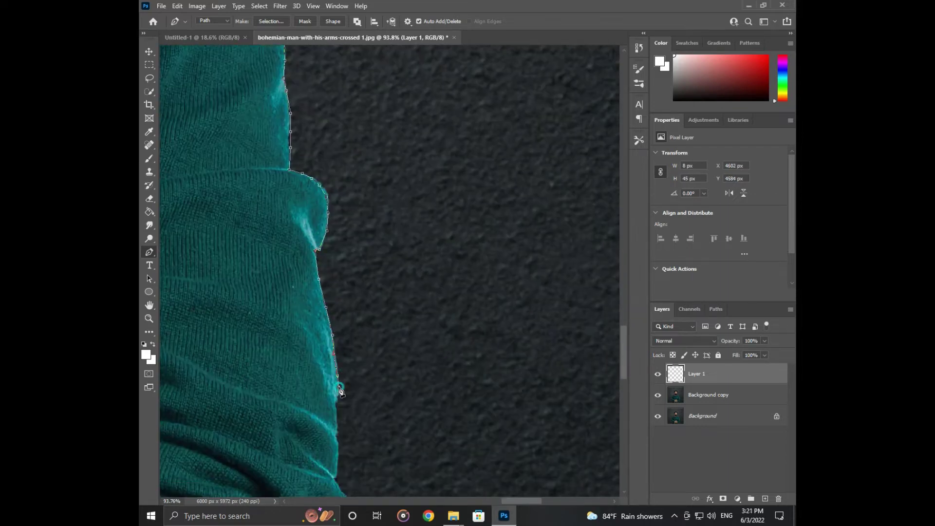
scroll(340, 391, "down", 3)
left_click(341, 353)
scroll(340, 353, "down", 3)
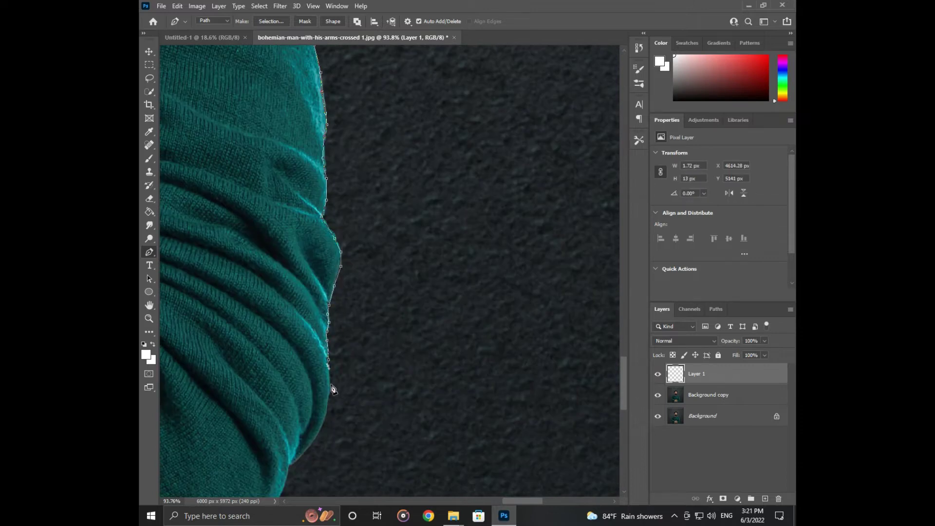
scroll(333, 389, "down", 3)
left_click(335, 324)
scroll(328, 202, "down", 3)
scroll(360, 234, "down", 1)
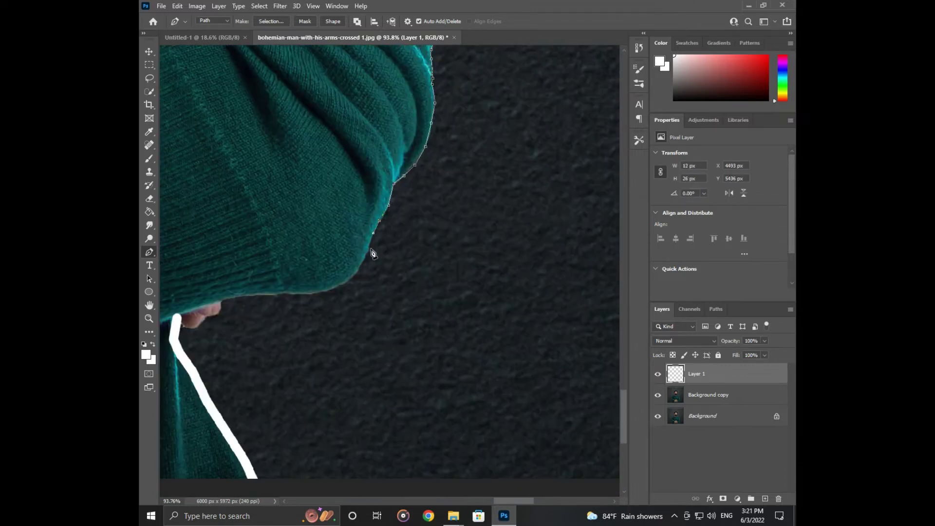
Trace around the cuff and up the sleeve crease, then stroke the outline white
left_click(330, 291)
scroll(330, 290, "down", 3)
scroll(250, 156, "down", 3)
scroll(283, 225, "up", 3)
left_click(283, 225)
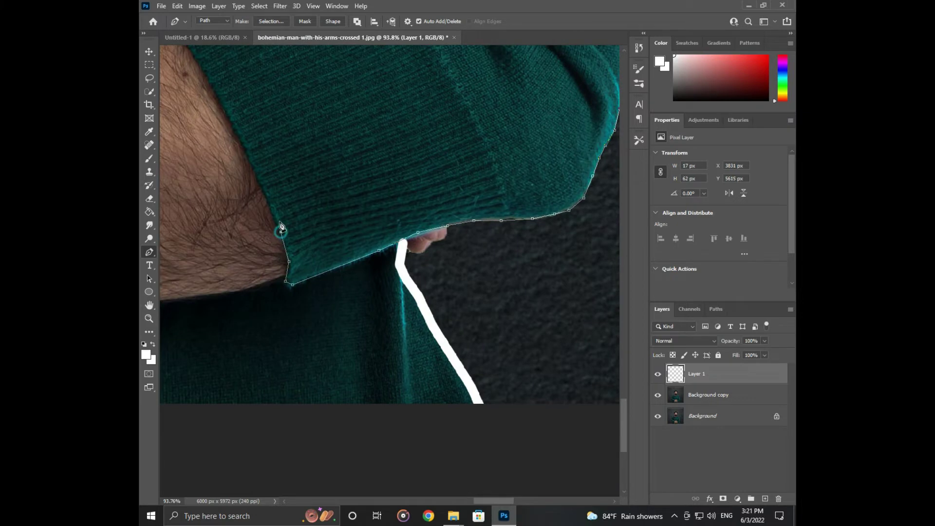
scroll(274, 212, "up", 3)
scroll(401, 309, "down", 3)
scroll(378, 326, "up", 3)
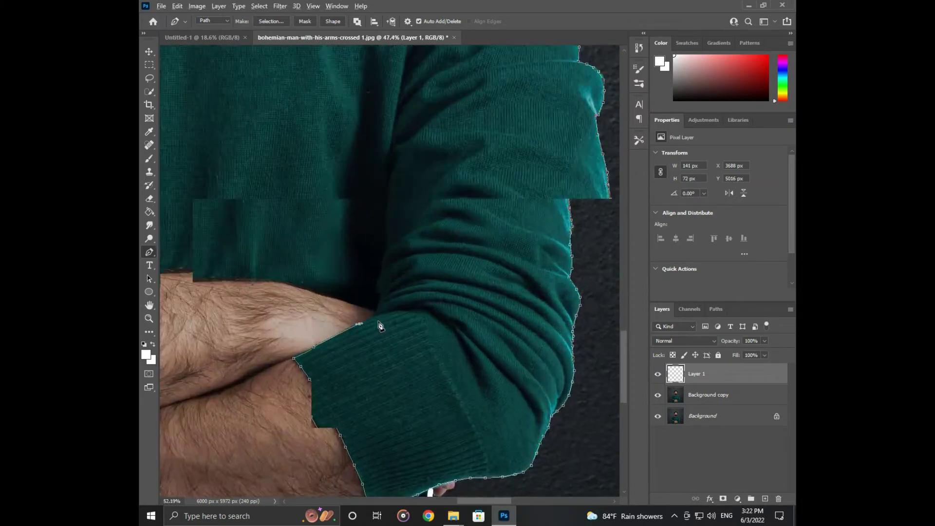
scroll(390, 209, "up", 2)
left_click(390, 209)
scroll(423, 233, "up", 1)
left_click(422, 233)
scroll(423, 232, "down", 5)
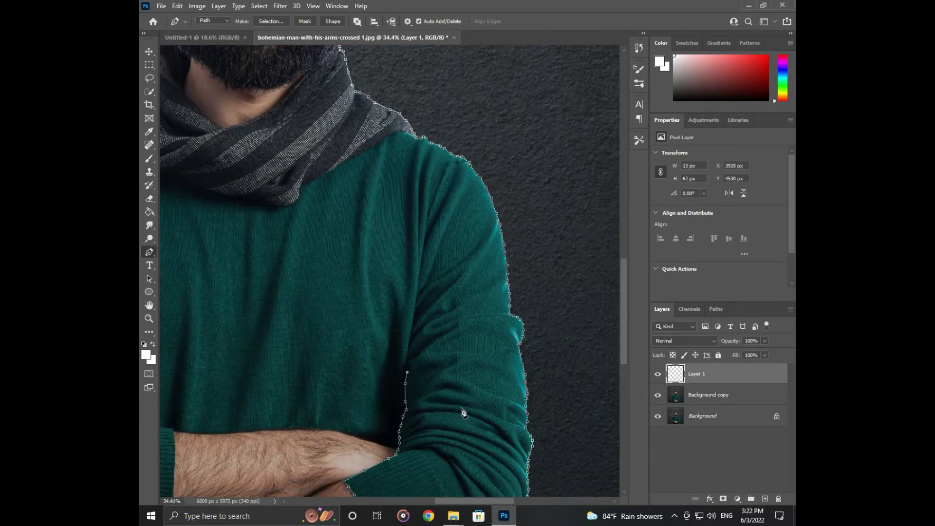
left_click(533, 162)
scroll(318, 447, "up", 2)
scroll(318, 447, "up", 2)
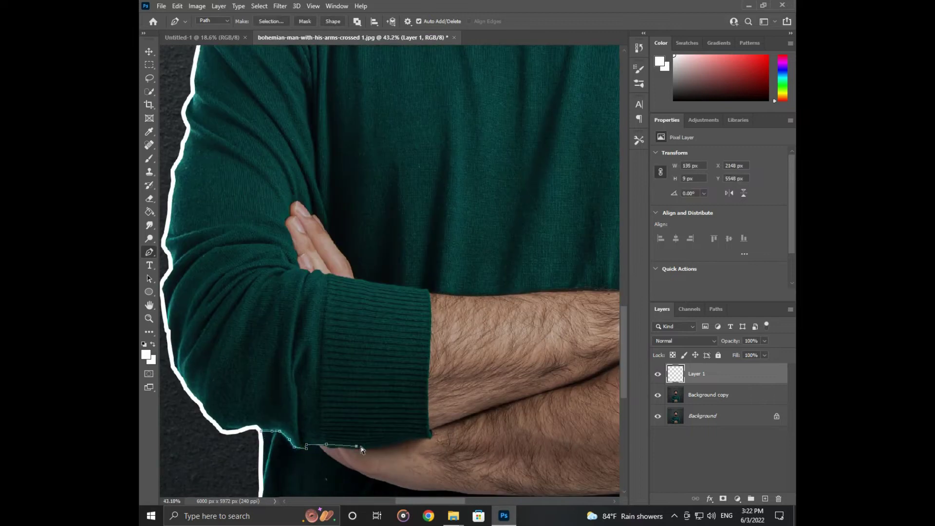
Close a path around the left cuff, stroke it white, and add empty Layer 2
left_click(431, 294)
scroll(431, 293, "up", 1)
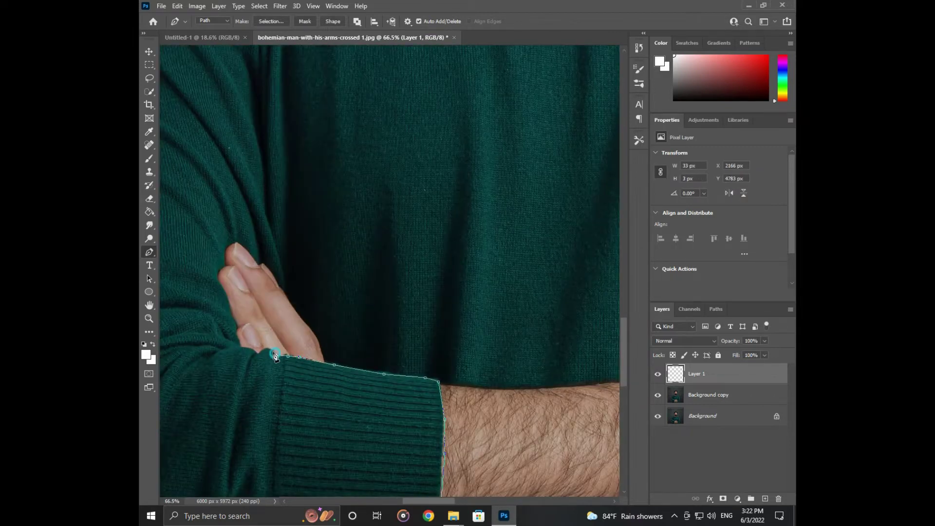
left_click(228, 299)
scroll(229, 299, "down", 3)
right_click(308, 54)
right_click(515, 253)
left_click(535, 277)
right_click(474, 261)
scroll(448, 295, "down", 2)
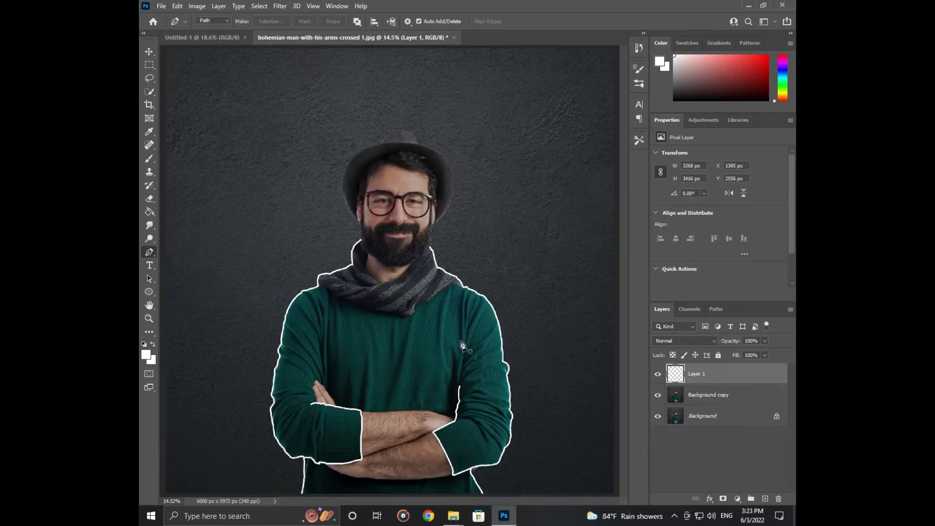
scroll(417, 346, "down", 1)
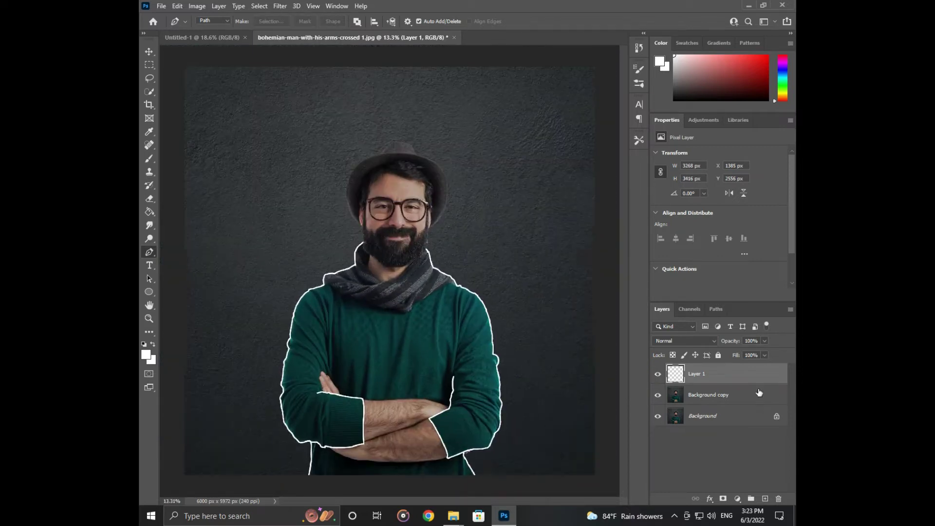
left_click(767, 499)
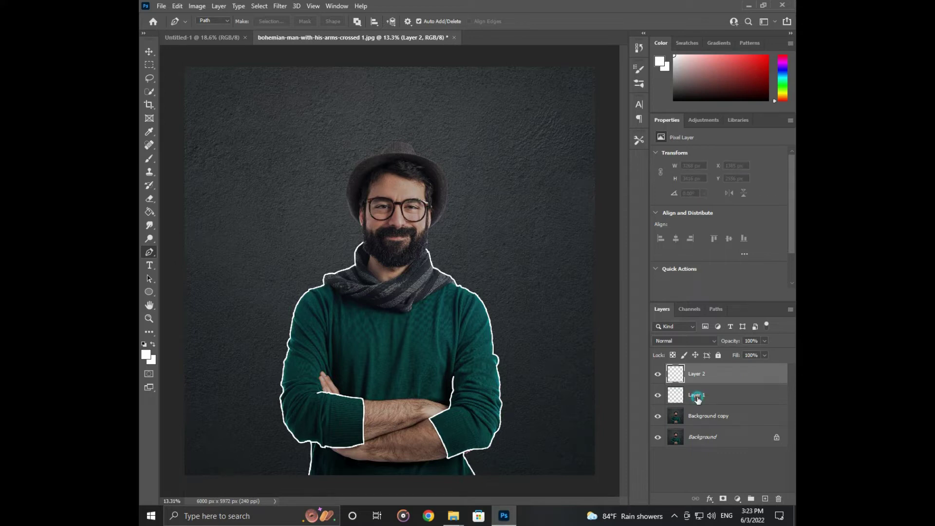
Choose a cyan paint colour and the Soft Round 30 brush, enlarged to size 120
key("b")
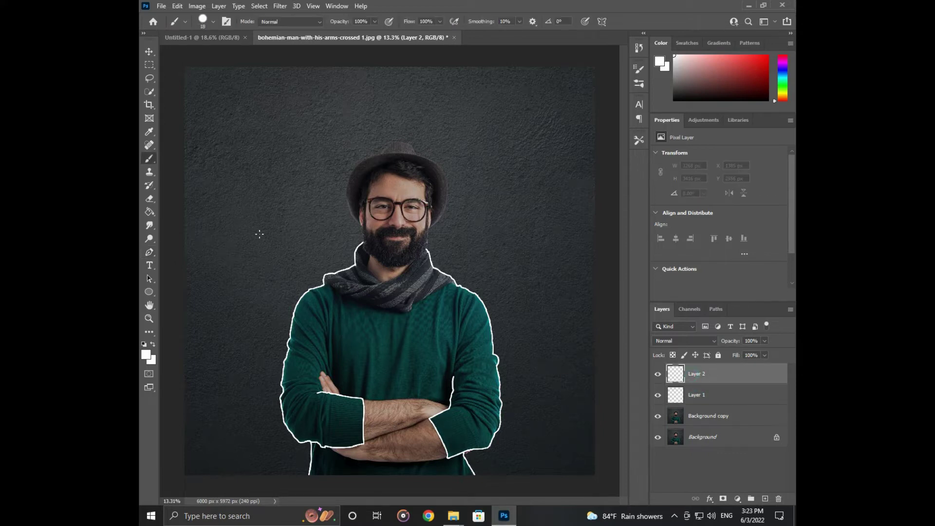
left_click(783, 78)
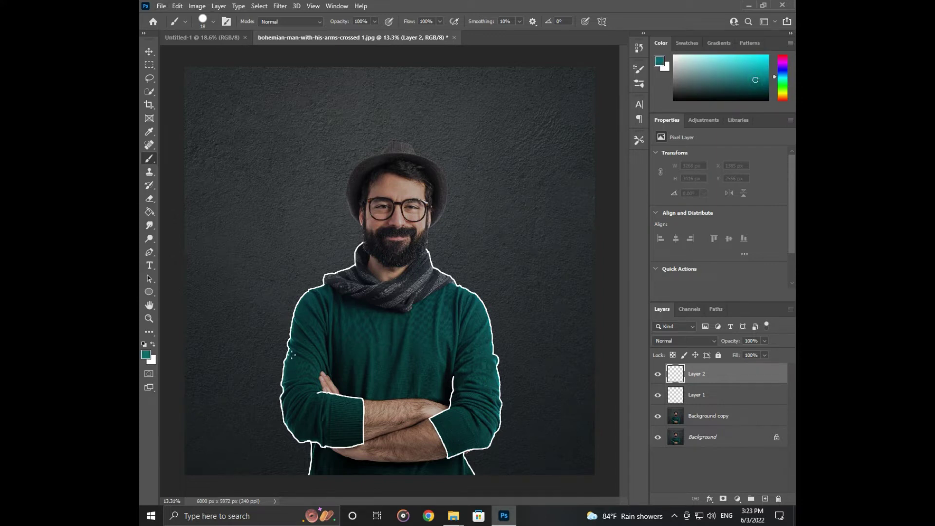
left_click(226, 22)
left_click(526, 87)
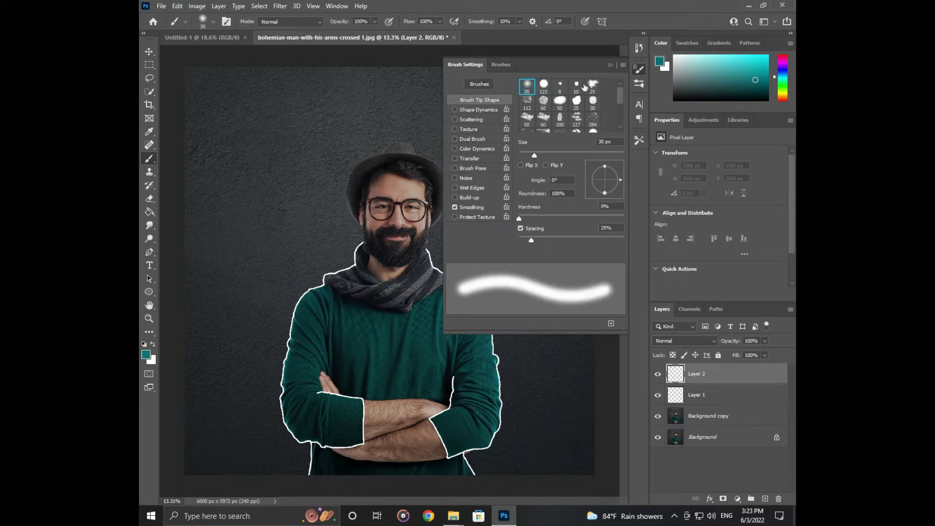
left_click(610, 64)
left_click_drag(289, 348, 297, 317)
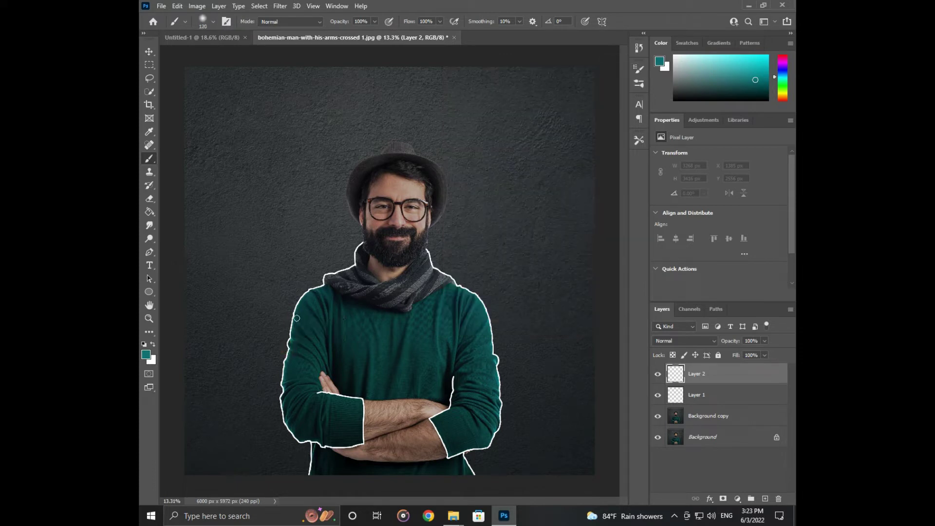
Set the brush opacity to 25% on Layer 2
scroll(343, 459, "up", 2)
scroll(341, 438, "up", 3)
scroll(336, 414, "up", 2)
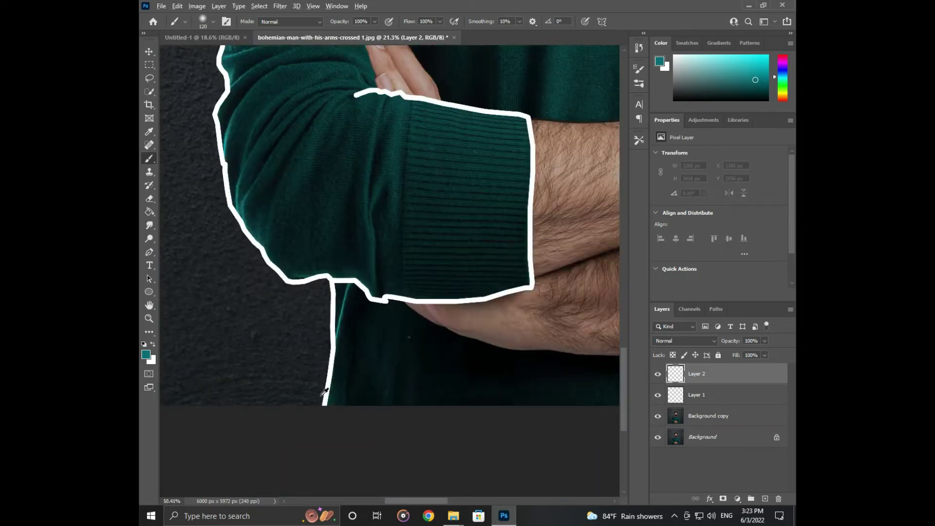
scroll(332, 389, "up", 1)
scroll(332, 389, "up", 2)
type("10")
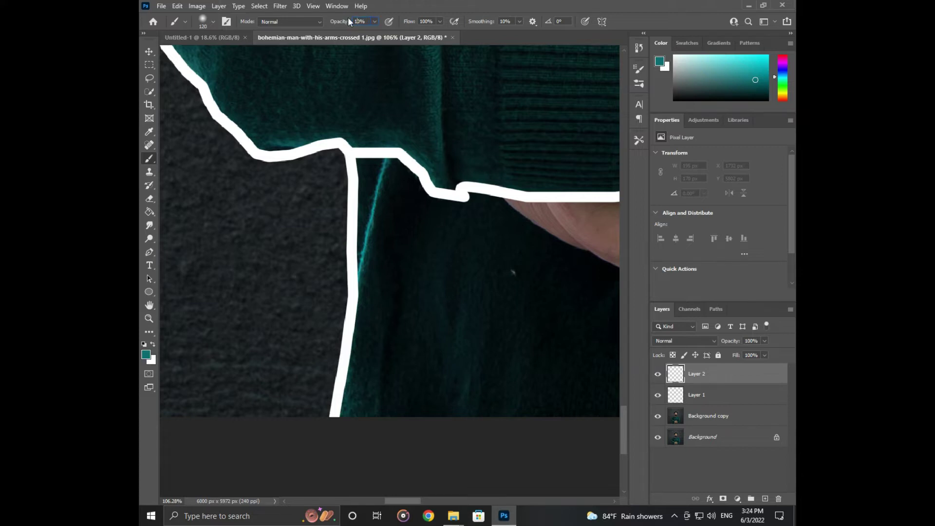
type("25")
key("Return")
Paint teal glow over the sleeve, arm and cuff white outlines
left_click_drag(360, 184, 355, 331)
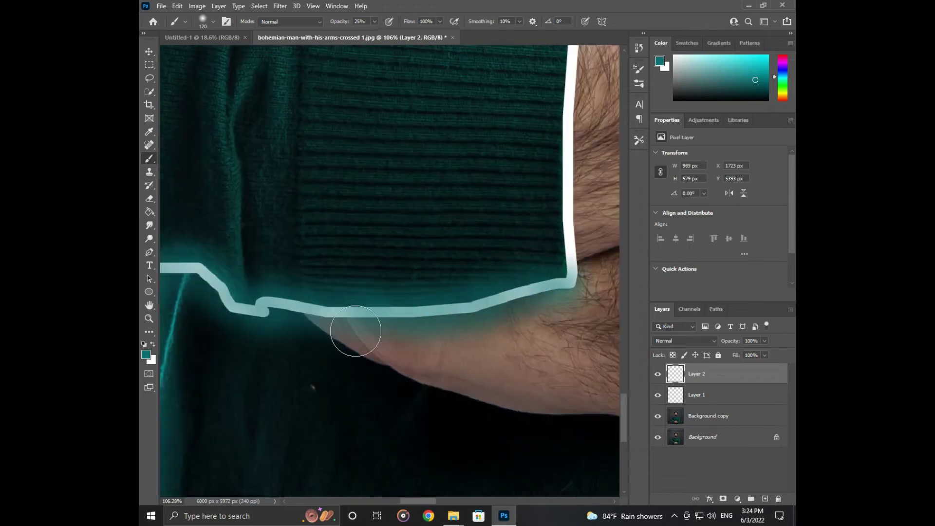
mouse_move(355, 331)
left_mouse_down()
mouse_move(320, 272)
mouse_move(352, 159)
mouse_move(470, 129)
mouse_move(490, 223)
mouse_move(539, 83)
left_mouse_up()
scroll(318, 325, "down", 5)
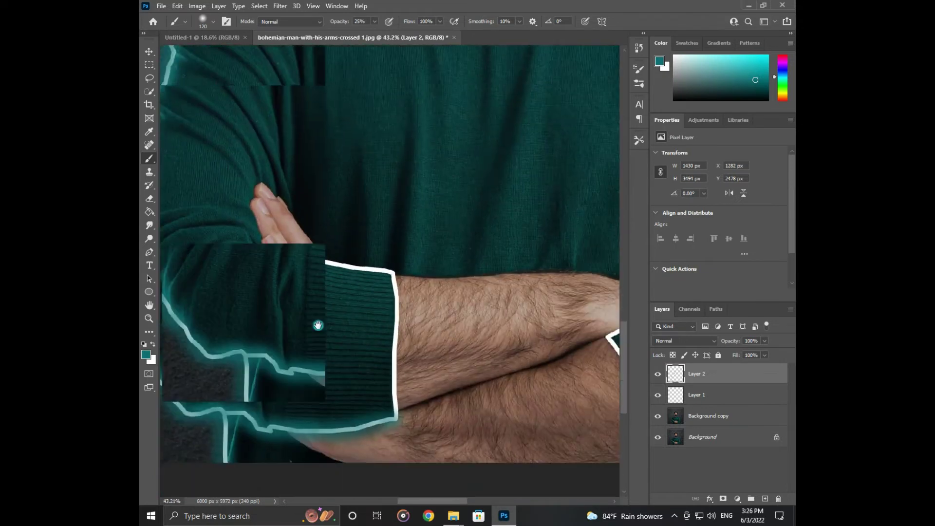
left_click_drag(280, 165, 432, 319)
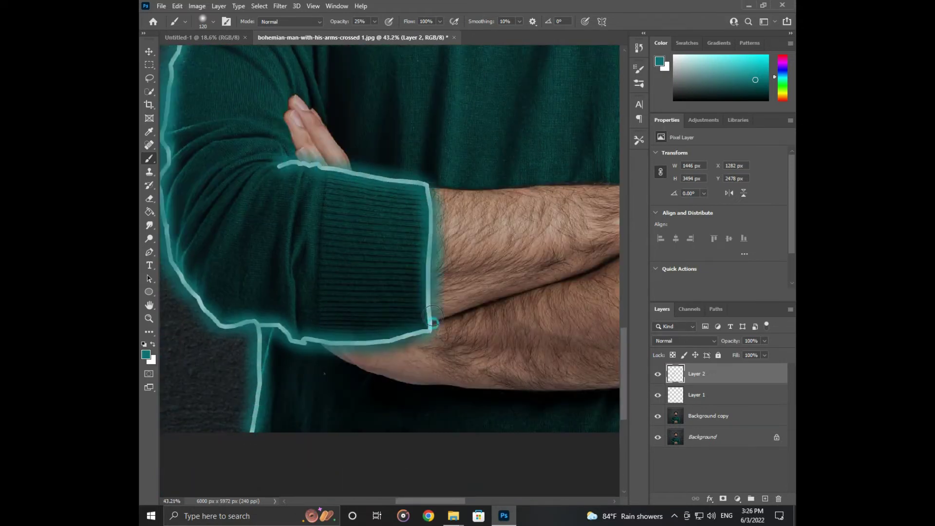
scroll(432, 317, "down", 3)
left_click_drag(486, 190, 473, 359)
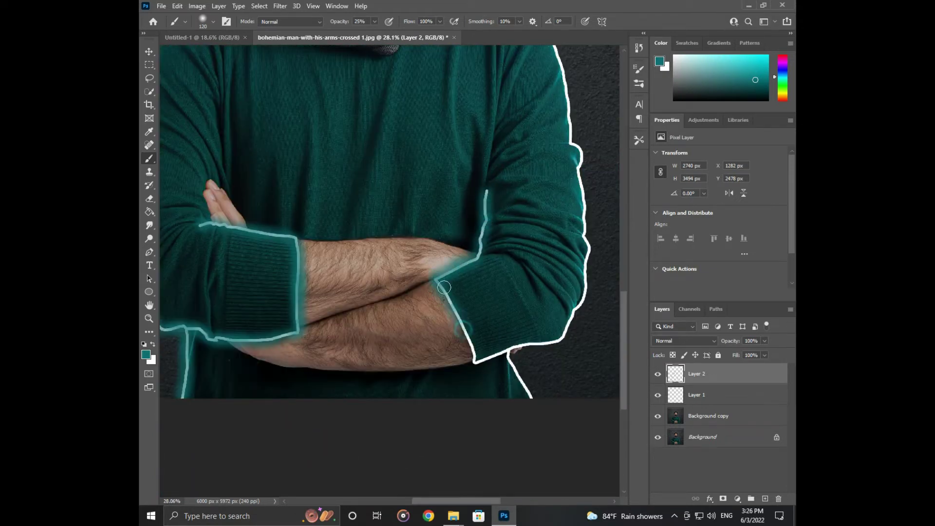
Extend the teal glow up the right arm and along the shoulder to the neck
scroll(504, 352, "down", 1)
left_click_drag(450, 314, 494, 193)
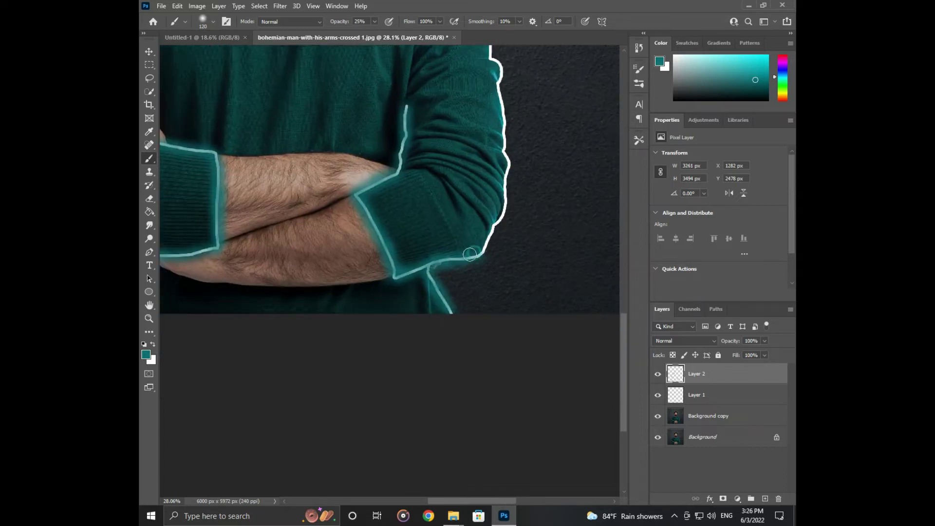
scroll(397, 296, "up", 2)
left_click_drag(398, 296, 382, 128)
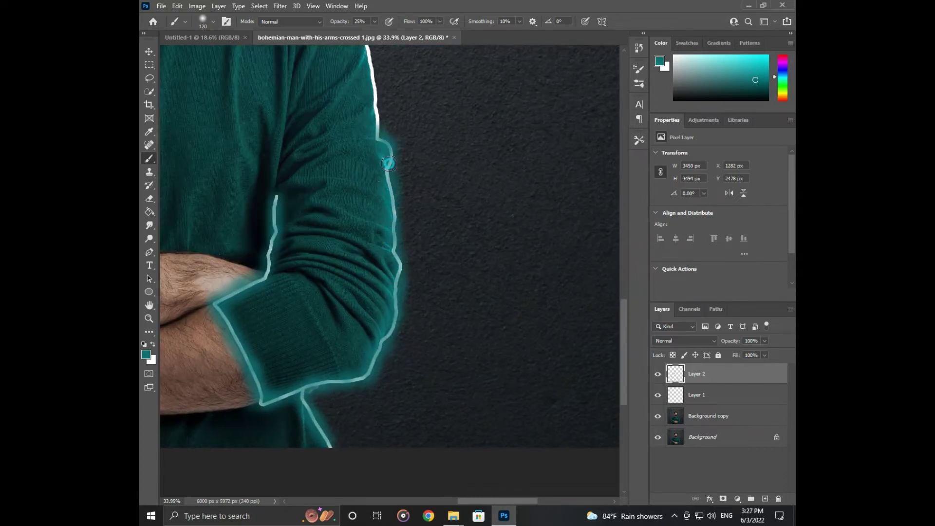
scroll(382, 128, "up", 3)
mouse_move(385, 309)
left_mouse_down()
mouse_move(354, 169)
mouse_move(271, 185)
left_mouse_up()
scroll(354, 168, "down", 1)
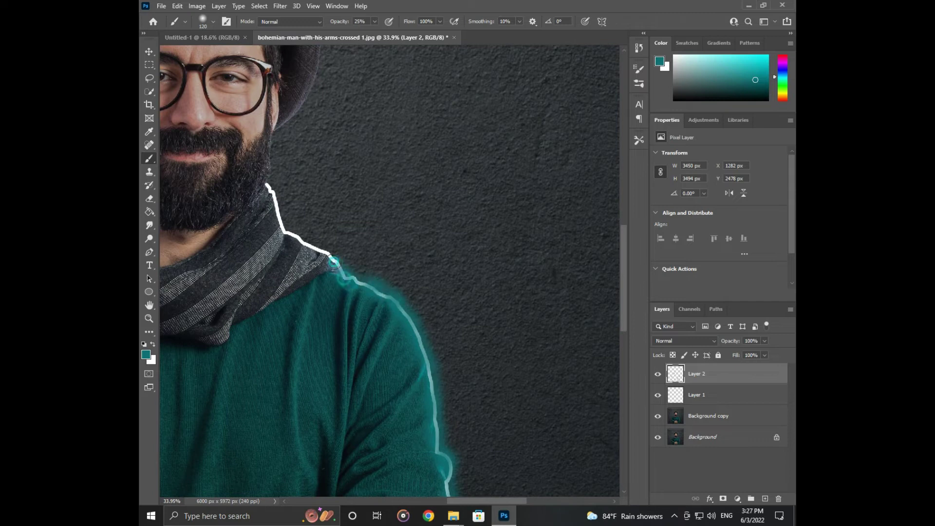
scroll(437, 305, "down", 2)
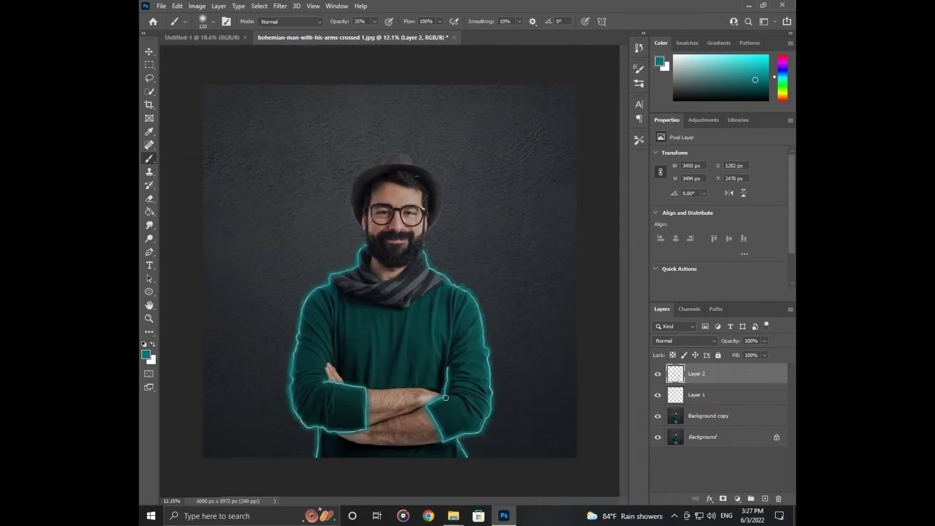
scroll(446, 397, "down", 1)
scroll(444, 374, "up", 2)
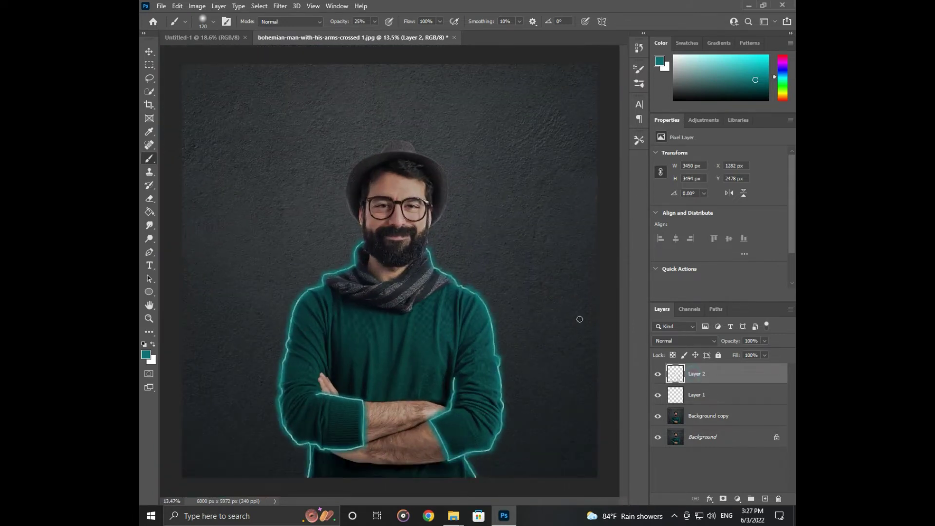
Soften Layer 2's teal glow with a Gaussian Blur of about 23.5 pixels
left_click(276, 6)
mouse_move(336, 138)
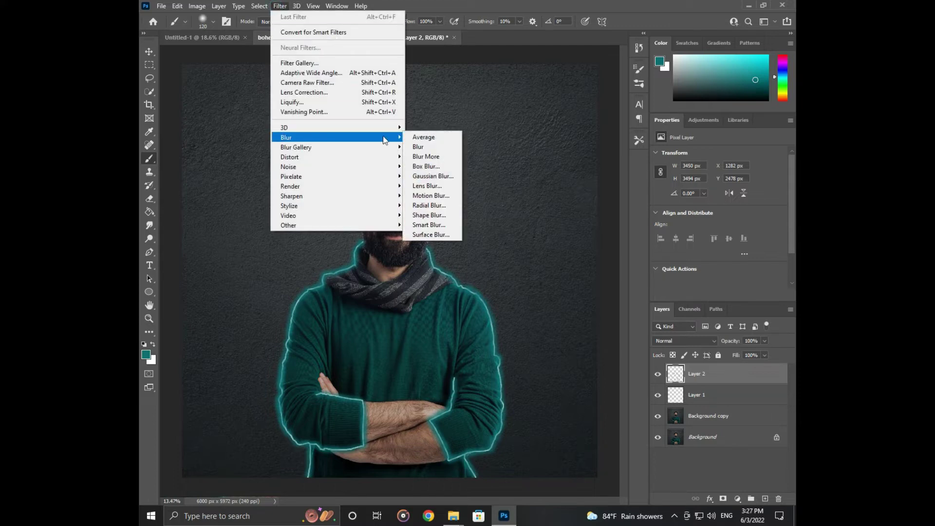
left_click(433, 178)
left_click_drag(437, 100, 459, 100)
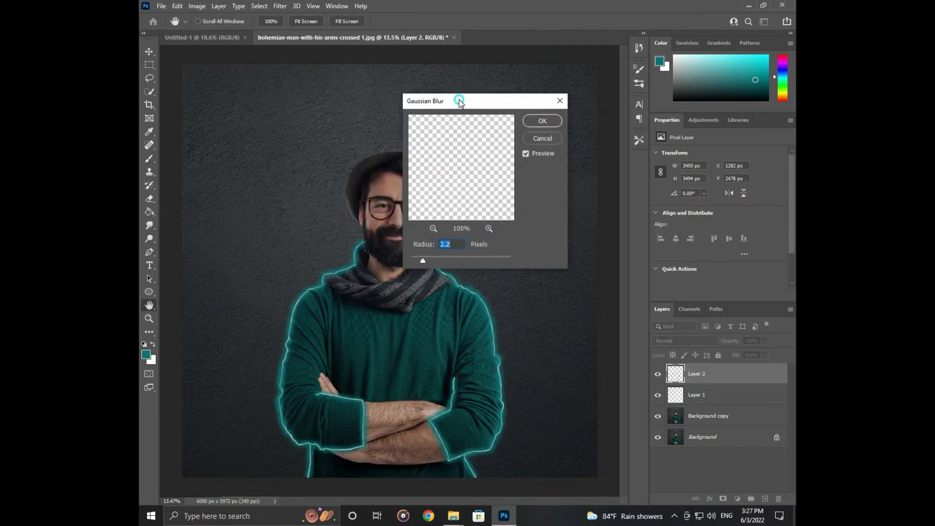
left_click_drag(436, 262, 461, 263)
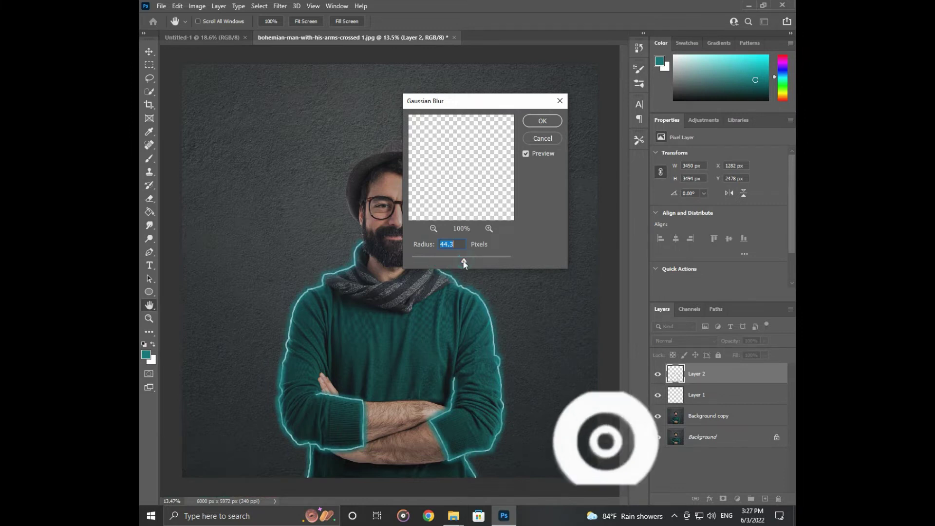
left_click_drag(459, 260, 457, 262)
key("Return")
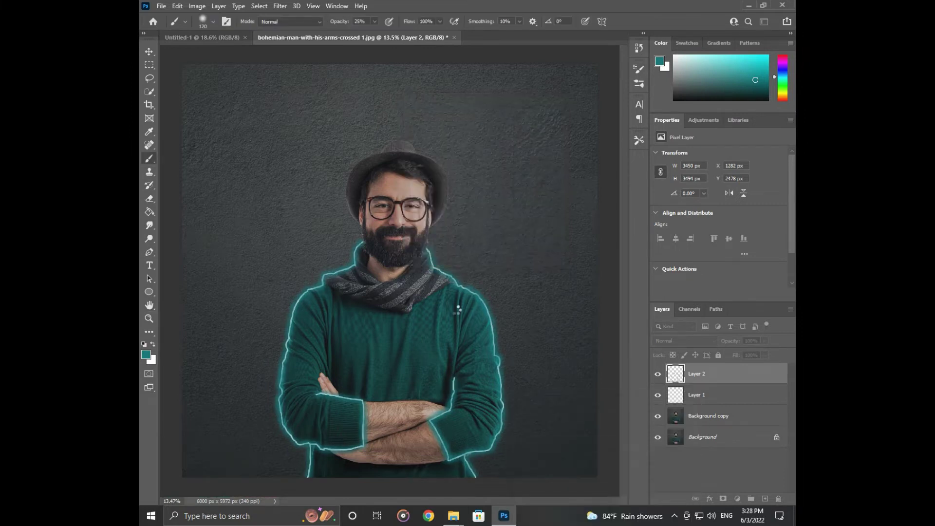
key("b")
scroll(433, 317, "down", 1)
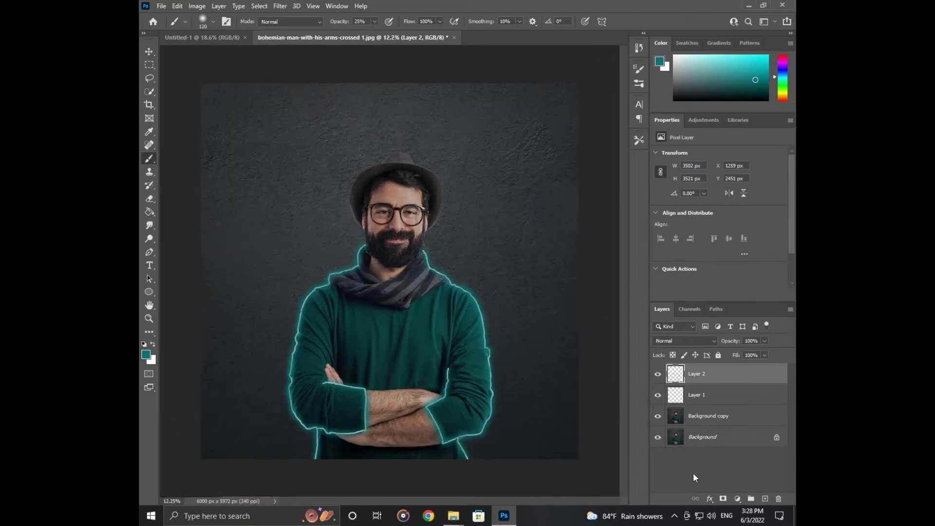
On a new layer, brush broad soft teal along the left arm, arm and cuff edges
left_click(764, 499)
scroll(288, 325, "up", 1)
key("bracketright")
key("bracketright")
key("bracketright")
scroll(270, 351, "down", 1)
left_click_drag(270, 351, 283, 270)
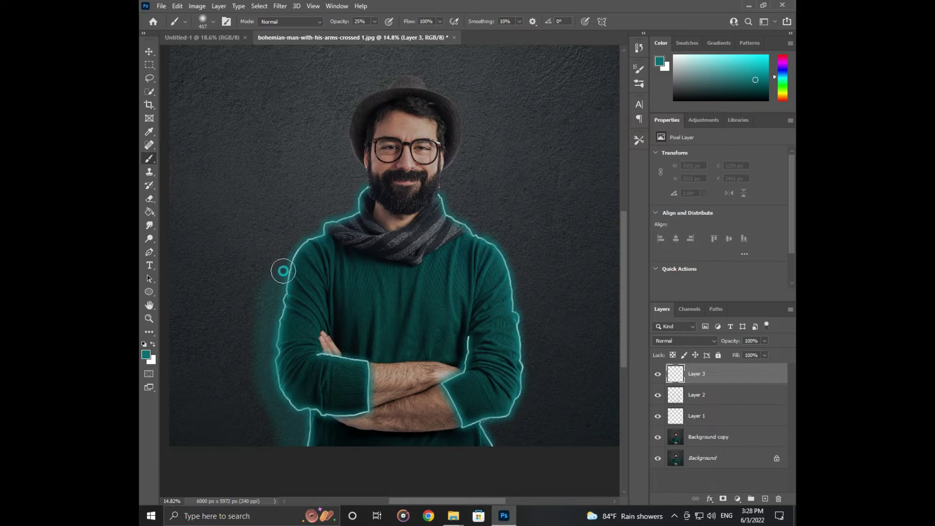
mouse_move(357, 189)
left_mouse_down()
mouse_move(367, 401)
mouse_move(308, 346)
mouse_move(449, 411)
mouse_move(525, 406)
mouse_move(479, 232)
left_mouse_up()
Blur the new teal haze with a 110-pixel Gaussian Blur
scroll(435, 185, "down", 2)
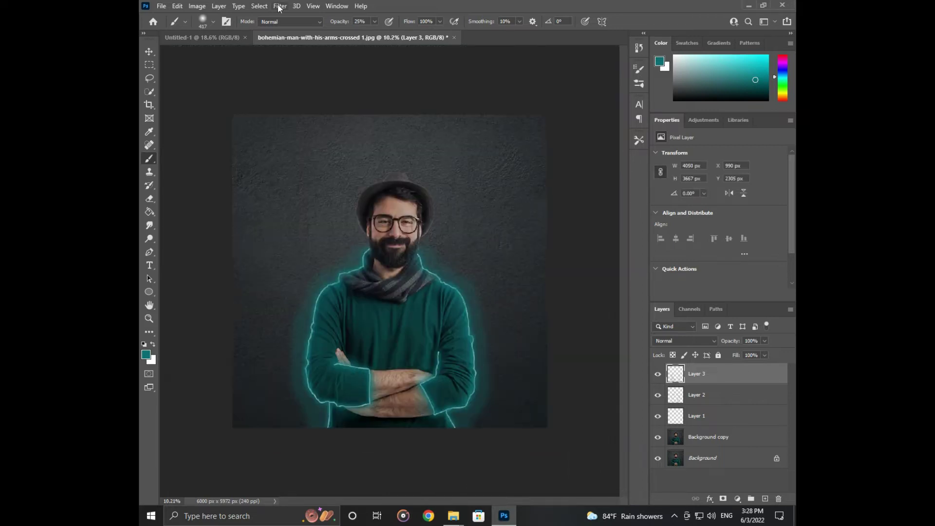
left_click(280, 6)
left_click(431, 176)
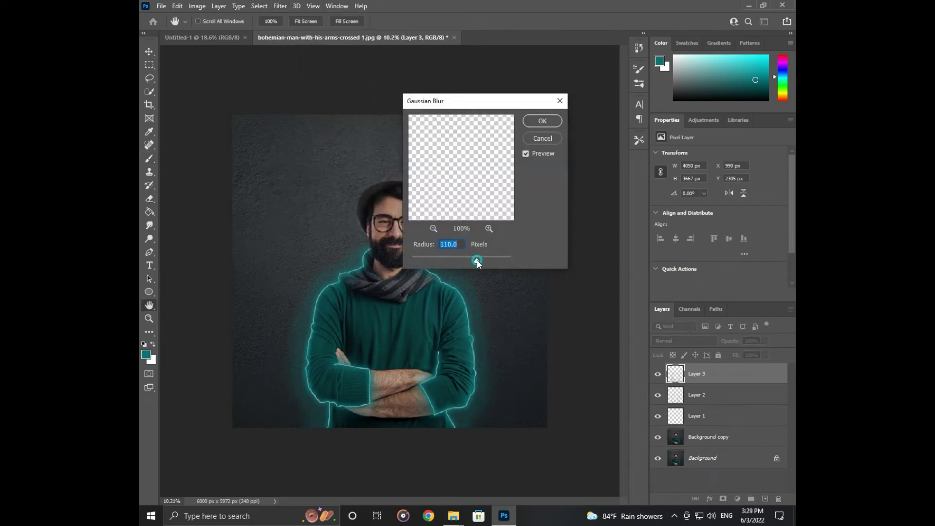
left_click(535, 121)
key("b")
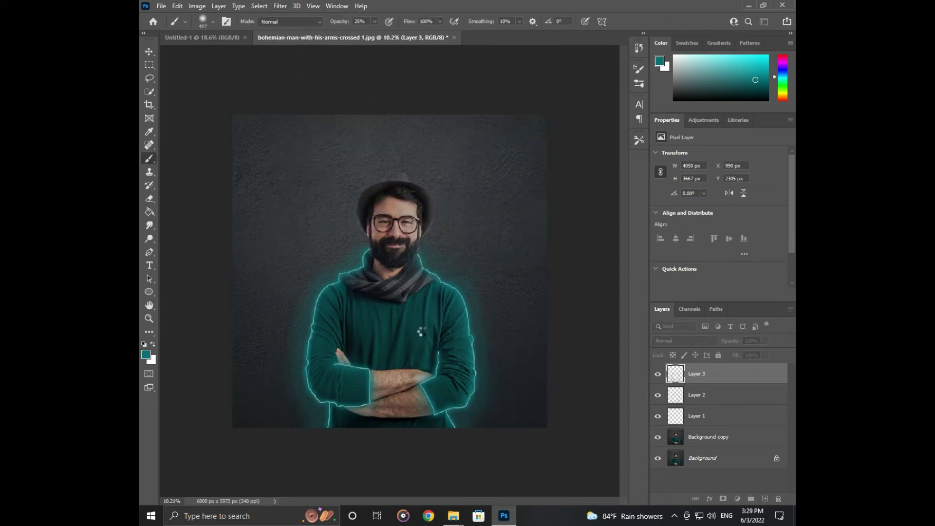
scroll(400, 327, "up", 1)
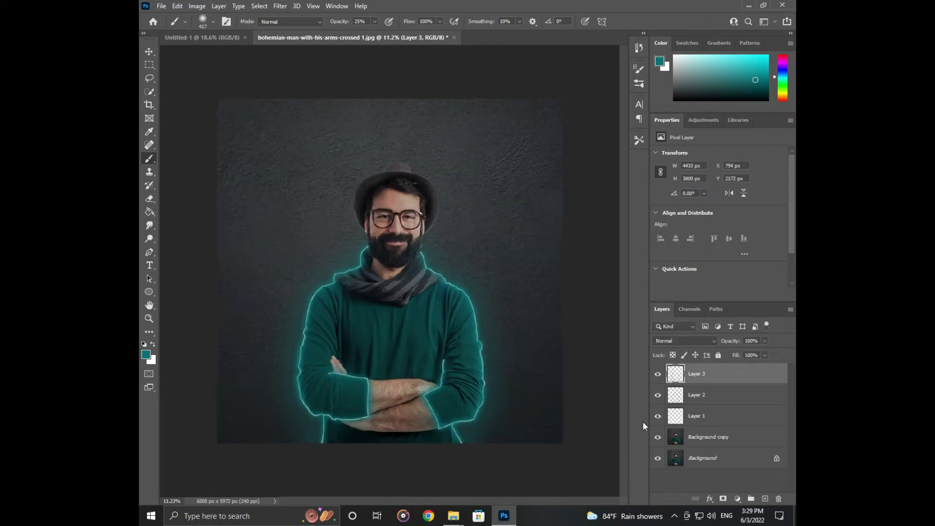
Add a new layer and paint a fine teal stroke along the arm crease
left_click(765, 498)
scroll(331, 404, "up", 6)
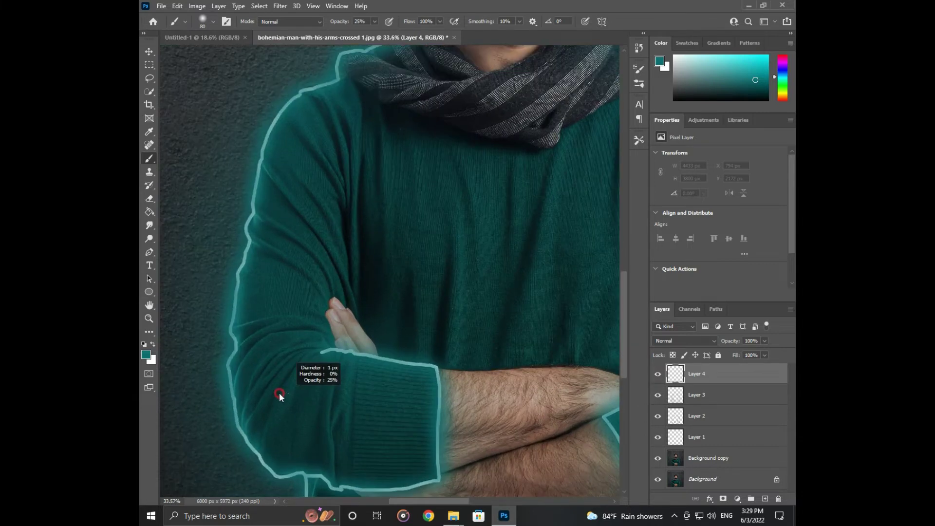
scroll(282, 384, "up", 5)
scroll(400, 358, "down", 5)
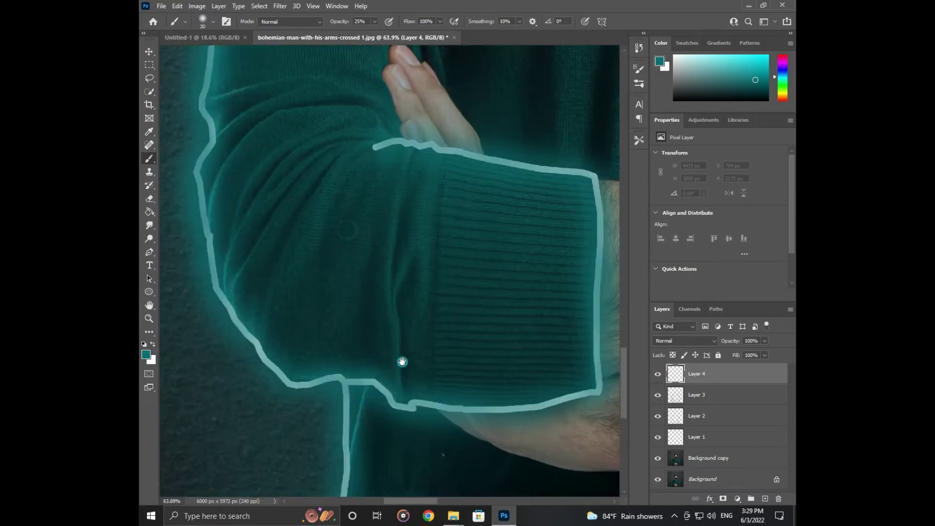
scroll(400, 359, "right", 2)
scroll(399, 351, "up", 2)
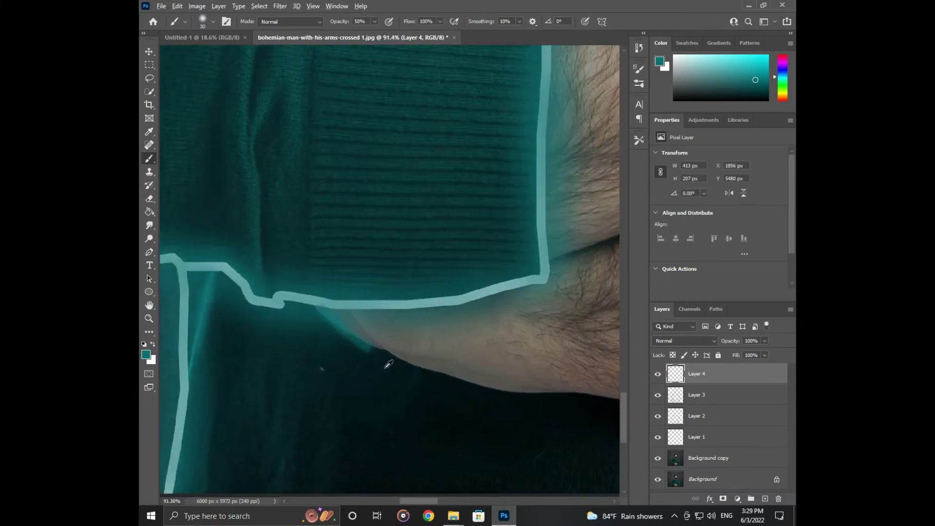
scroll(384, 359, "up", 1)
key("bracketleft")
key("bracketleft")
scroll(378, 395, "up", 2)
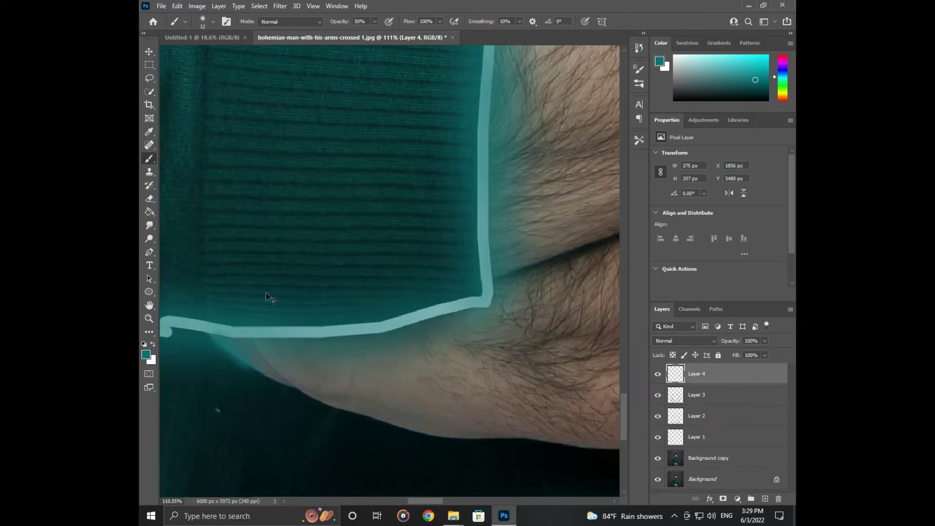
left_click_drag(445, 430, 253, 525)
left_click_drag(312, 372, 491, 289)
Enlarge the brush and drop the painting opacity to about 3% for a faint wash
scroll(362, 327, "up", 3)
key("bracketright")
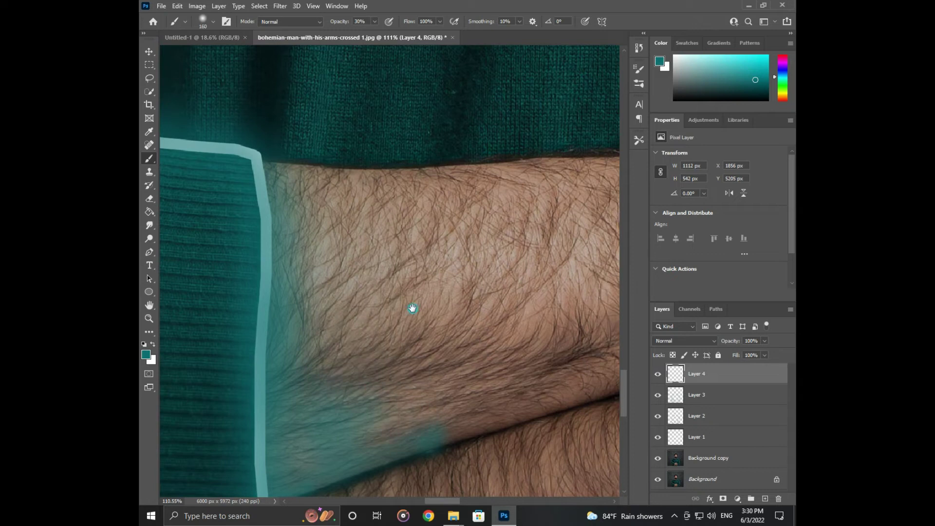
scroll(411, 309, "up", 1)
key("Return")
scroll(389, 288, "down", 3)
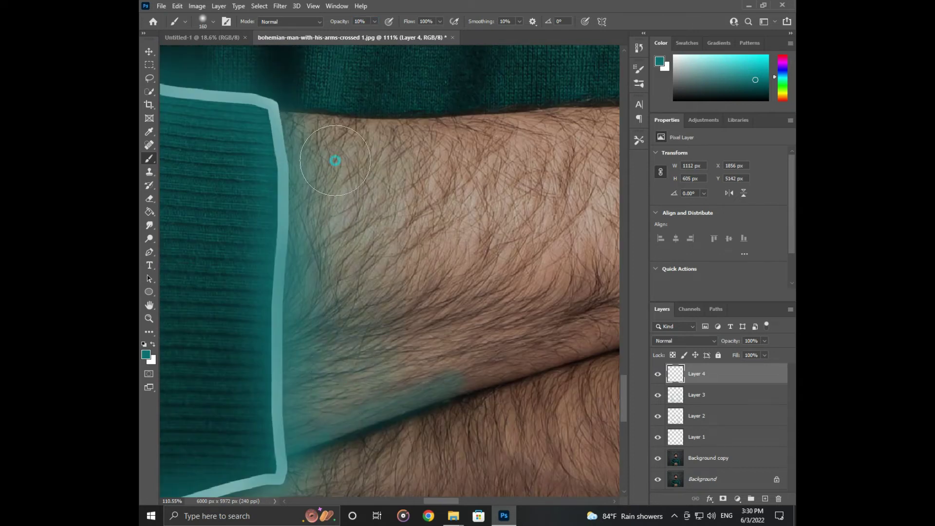
scroll(370, 205, "up", 3)
scroll(313, 234, "up", 3)
scroll(345, 387, "up", 2)
key("0")
key("3")
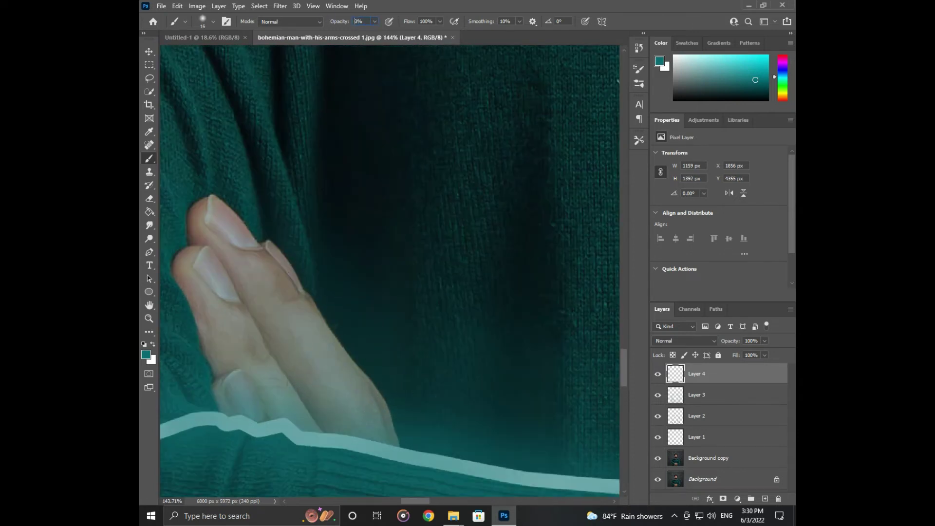
Paint faint teal along the sweater fold
scroll(269, 416, "up", 2)
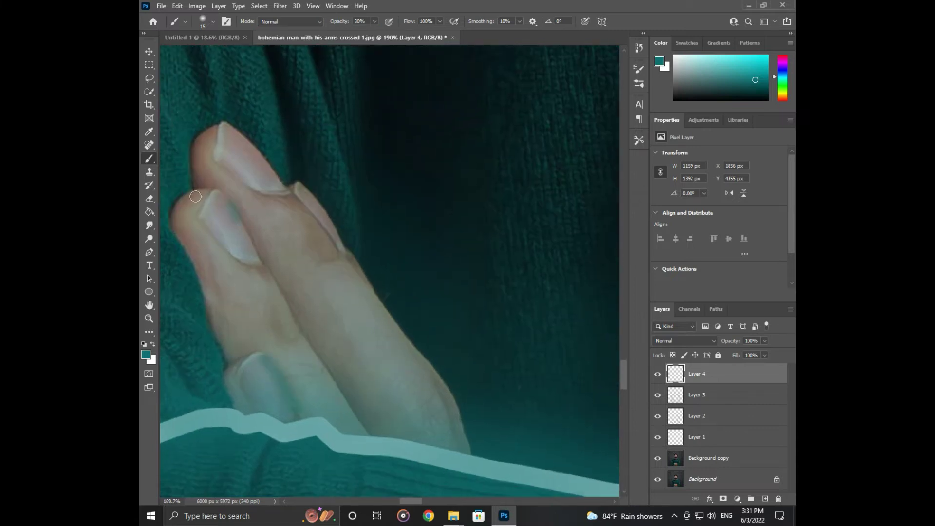
scroll(300, 372, "up", 3)
scroll(307, 221, "down", 2)
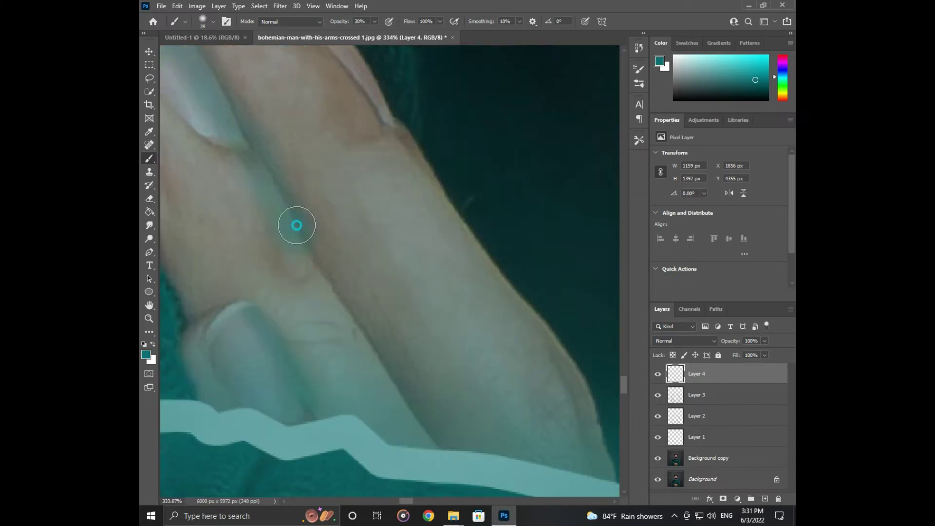
scroll(429, 355, "up", 1)
scroll(429, 355, "down", 1)
scroll(278, 198, "down", 2)
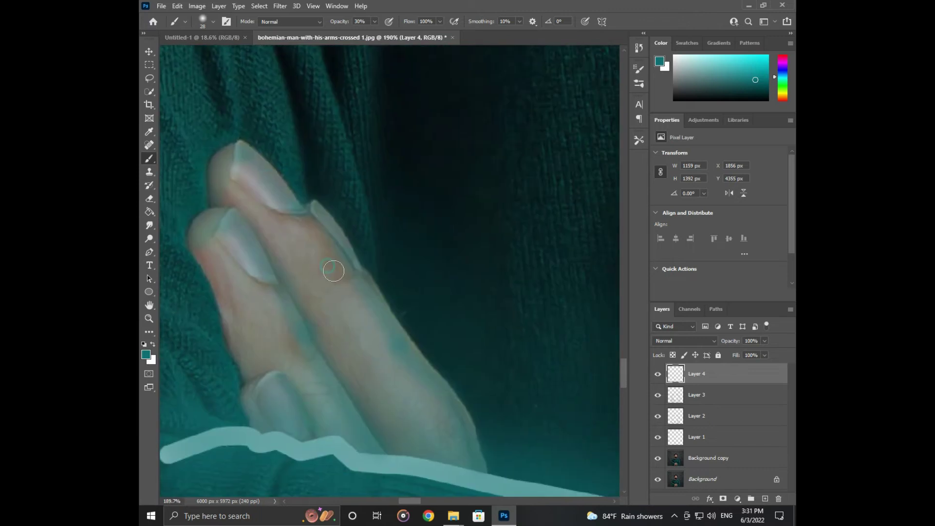
scroll(334, 267, "left", 1)
scroll(384, 263, "down", 3)
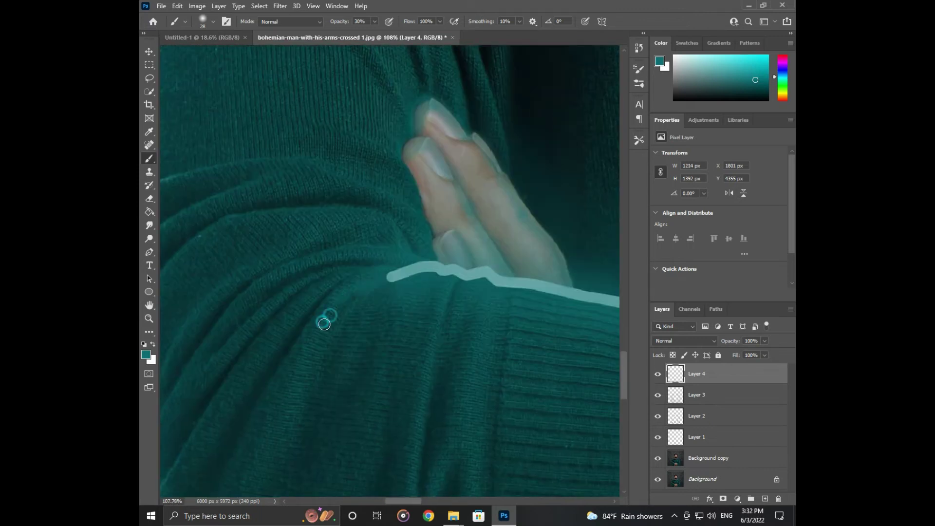
left_click_drag(319, 303, 209, 418)
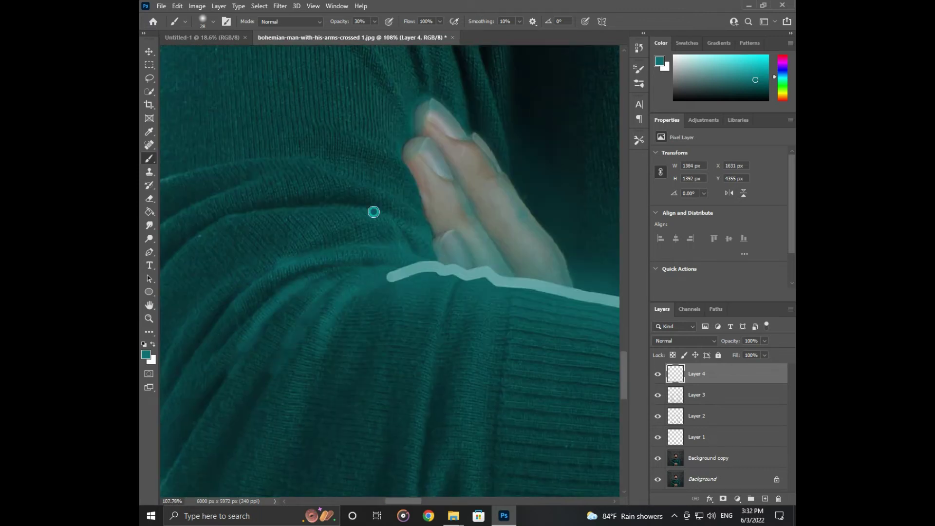
Shade the lower sweater crease with soft teal
scroll(373, 212, "down", 3)
scroll(374, 212, "left", 1)
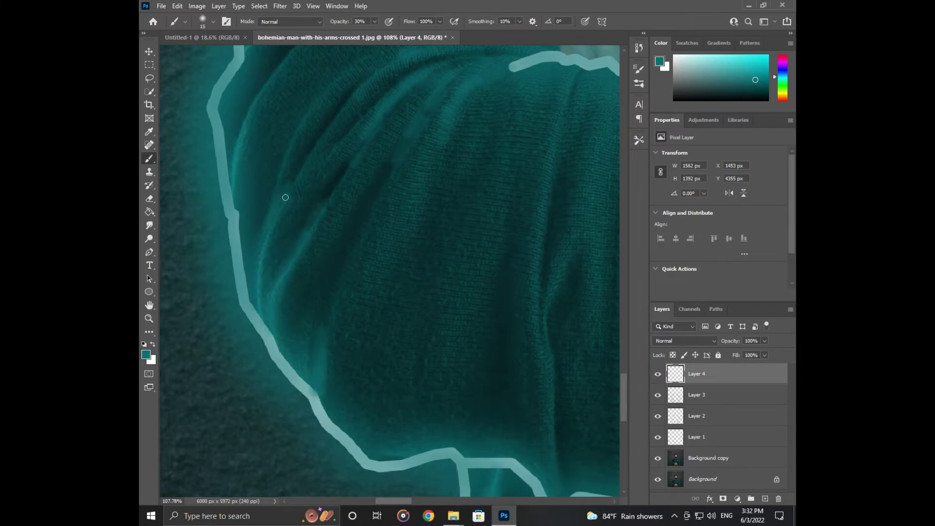
scroll(292, 219, "up", 2)
scroll(292, 219, "left", 1)
scroll(310, 258, "down", 2)
scroll(344, 348, "down", 3)
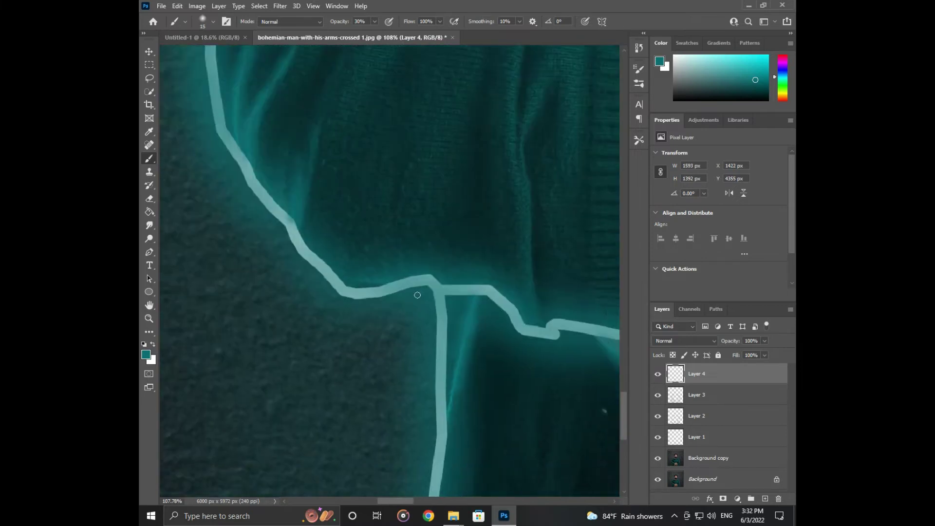
scroll(417, 292, "right", 2)
left_click_drag(461, 269, 373, 231)
scroll(436, 299, "right", 3)
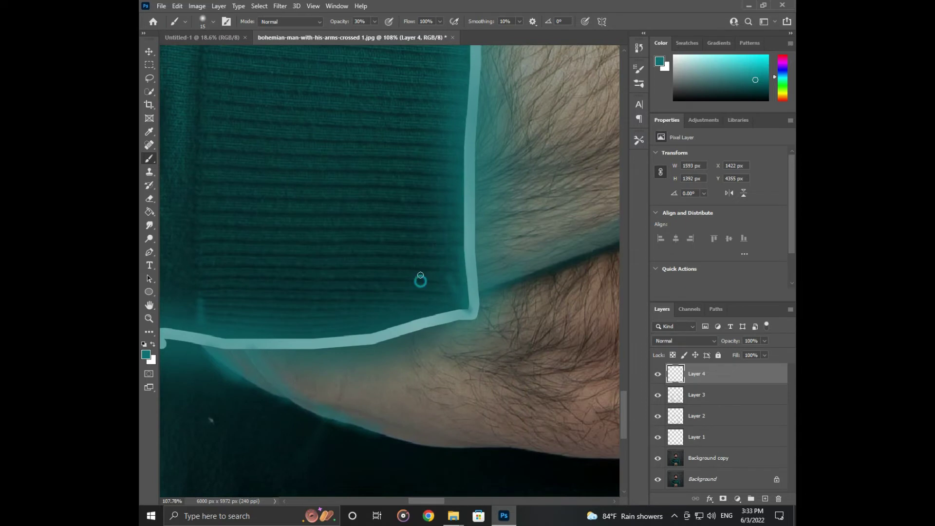
scroll(420, 275, "up", 3)
scroll(306, 207, "left", 1)
scroll(346, 200, "up", 3)
scroll(282, 324, "left", 3)
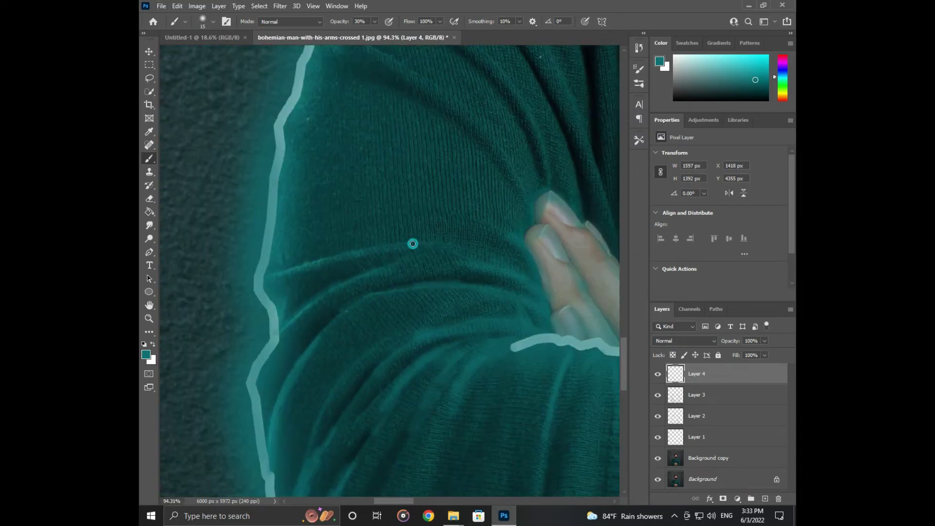
scroll(337, 231, "up", 3)
scroll(391, 278, "down", 2)
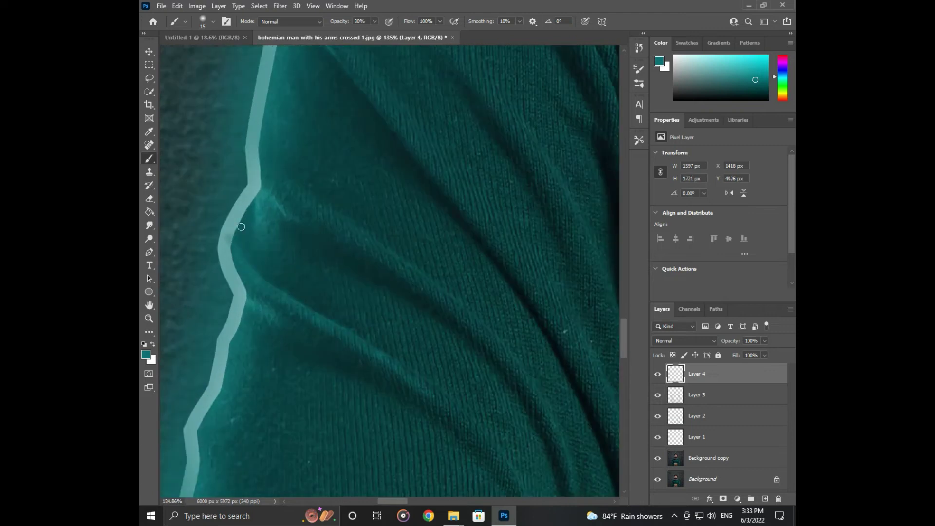
scroll(365, 312, "up", 2)
scroll(365, 312, "left", 1)
scroll(381, 360, "up", 2)
scroll(382, 360, "up", 1)
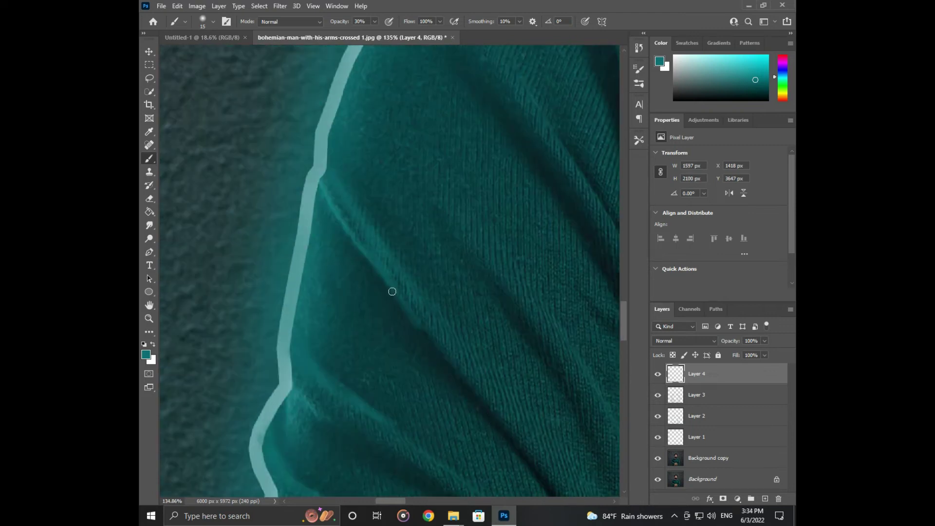
left_click_drag(492, 430, 392, 267)
Brush additional faint teal strokes over the sweater and fingers
scroll(370, 451, "up", 3)
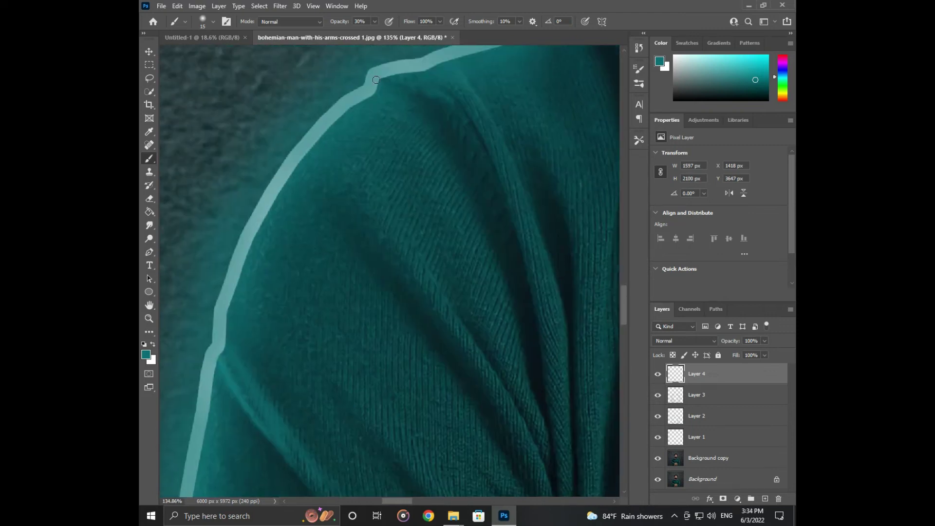
left_click_drag(467, 122, 397, 94)
scroll(399, 243, "up", 2)
left_click_drag(425, 325, 385, 226)
left_click_drag(451, 356, 392, 226)
scroll(419, 353, "up", 2)
Enlarge the brush slightly and bring the collar into view
key("bracketright")
scroll(494, 319, "up", 2)
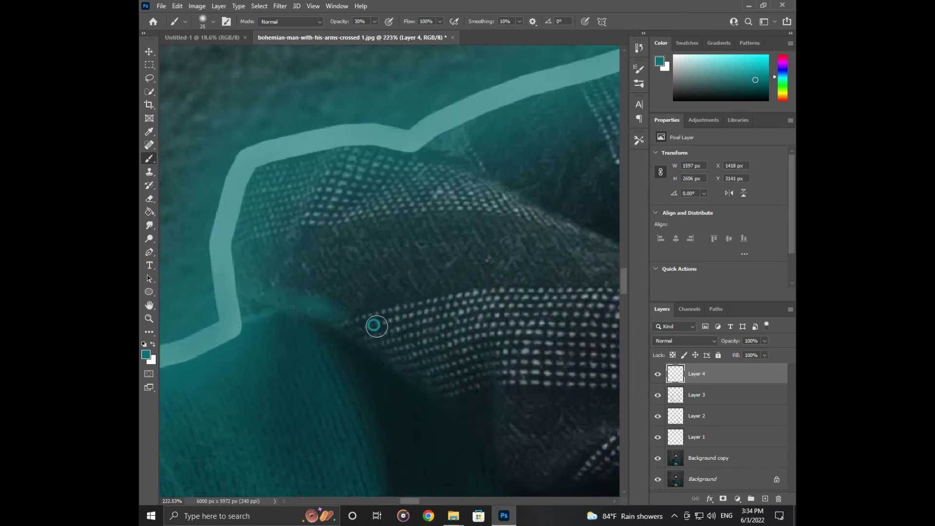
scroll(246, 359, "up", 2)
scroll(386, 307, "down", 5)
scroll(386, 306, "left", 5)
scroll(571, 434, "up", 1)
scroll(486, 389, "up", 2)
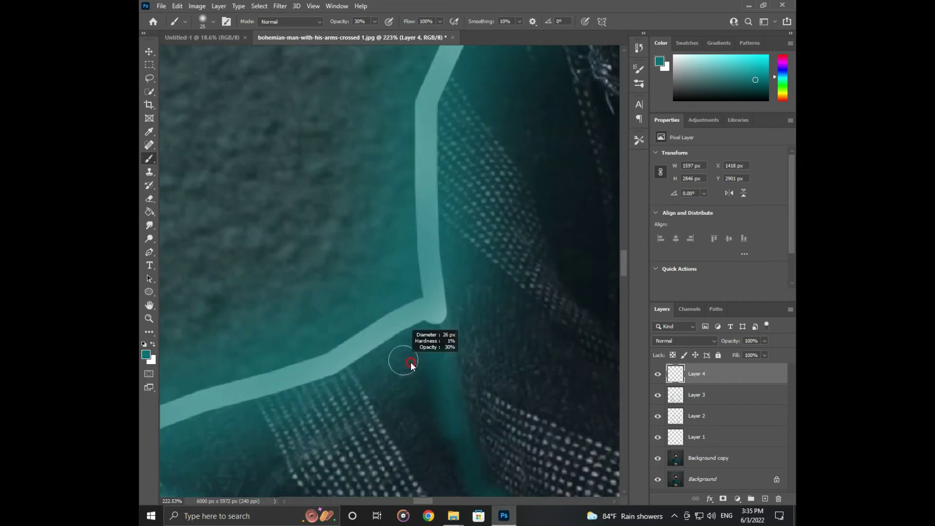
scroll(355, 236, "left", 2)
scroll(390, 338, "up", 3)
scroll(448, 274, "right", 3)
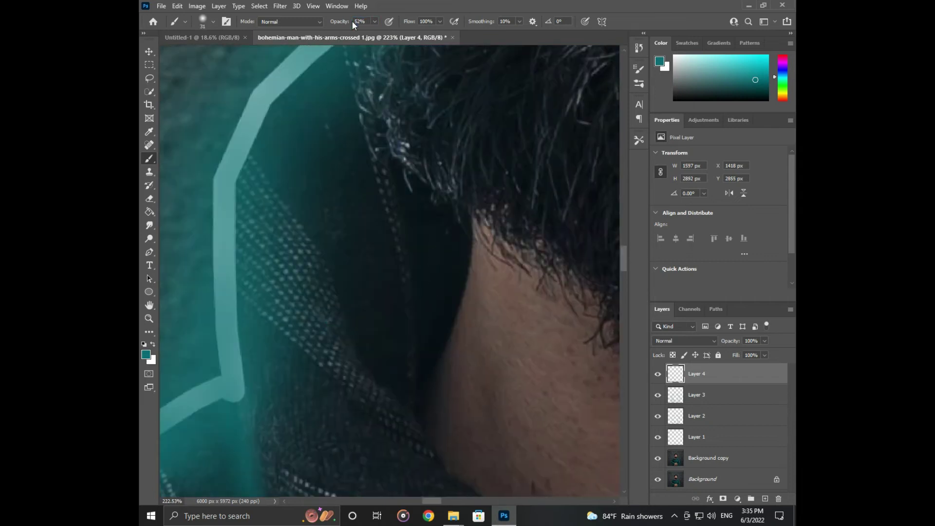
At 25% brush opacity on Layer 4, paint teal along the neck, beard edge and chin
key("2")
key("5")
left_click_drag(467, 209, 429, 384)
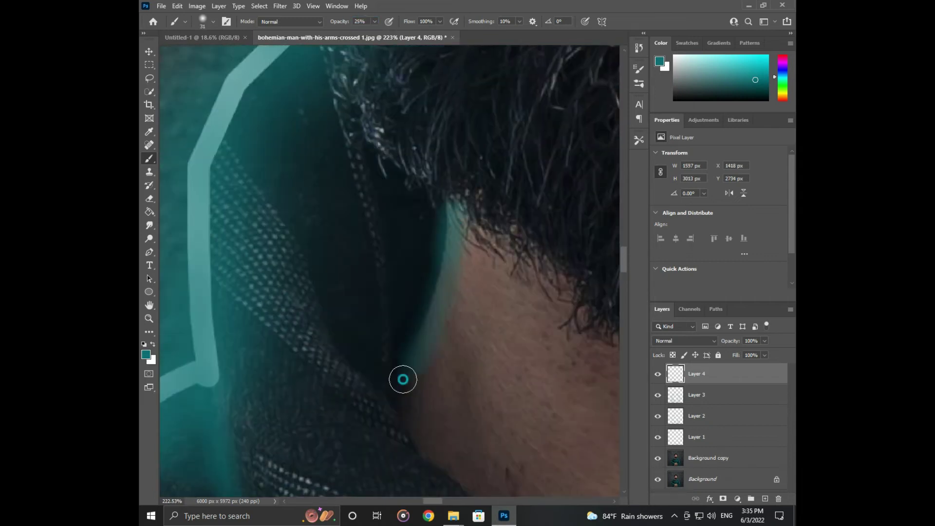
scroll(402, 379, "up", 3)
key("]")
key("]")
key("]")
scroll(407, 298, "down", 3)
left_click_drag(293, 239, 334, 316)
key("]")
key("]")
key("]")
scroll(323, 382, "down", 1)
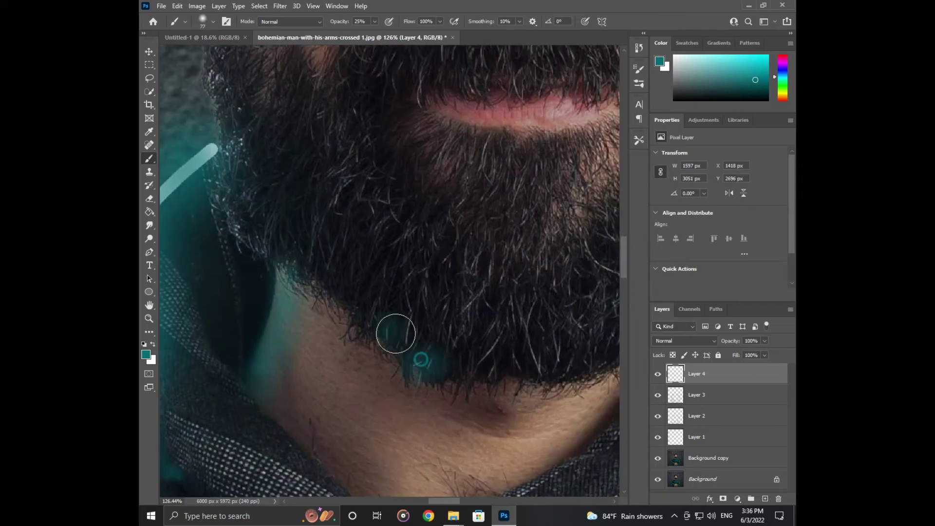
left_click_drag(233, 156, 457, 364)
scroll(266, 163, "up", 3)
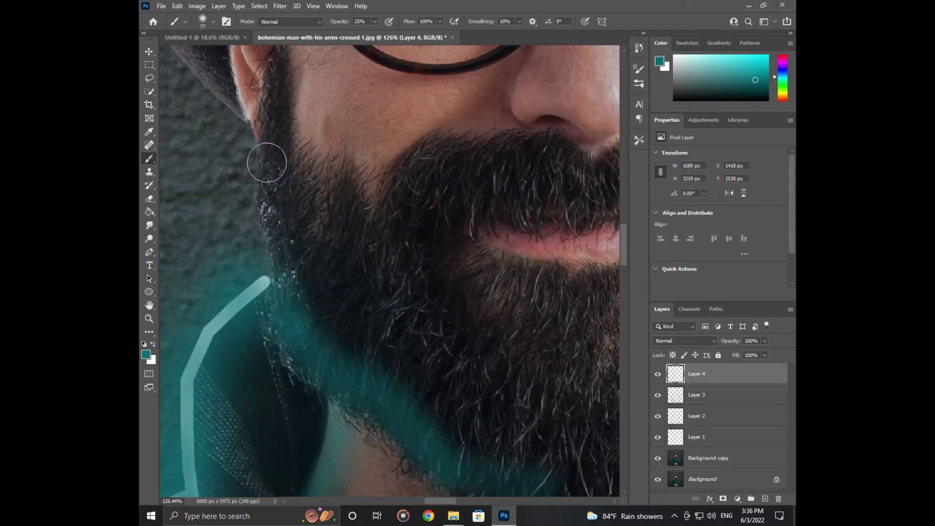
scroll(345, 365, "down", 2)
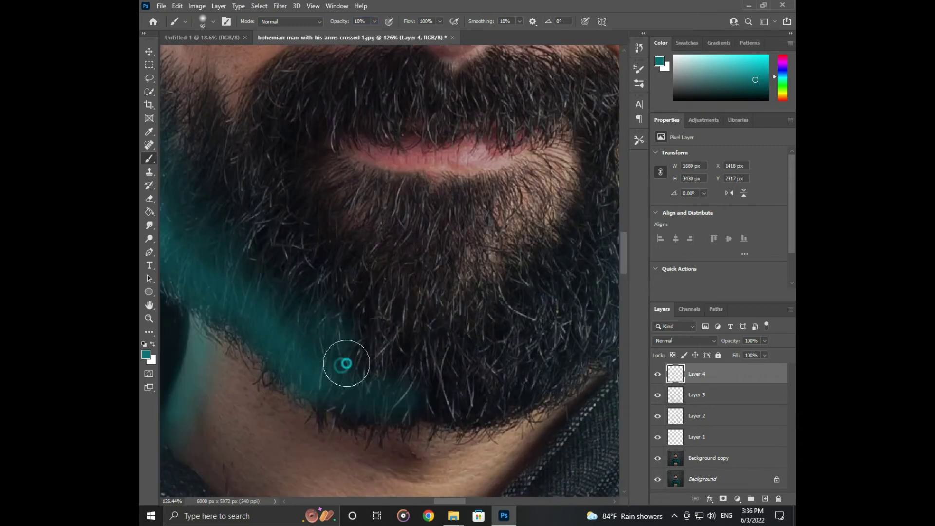
scroll(240, 324, "down", 3)
mouse_move(240, 323)
left_mouse_down()
mouse_move(365, 271)
mouse_move(396, 381)
left_mouse_up()
With a smaller brush, dab teal along the underside of the nostrils
scroll(380, 179, "up", 1)
scroll(355, 298, "up", 1)
scroll(459, 375, "up", 2)
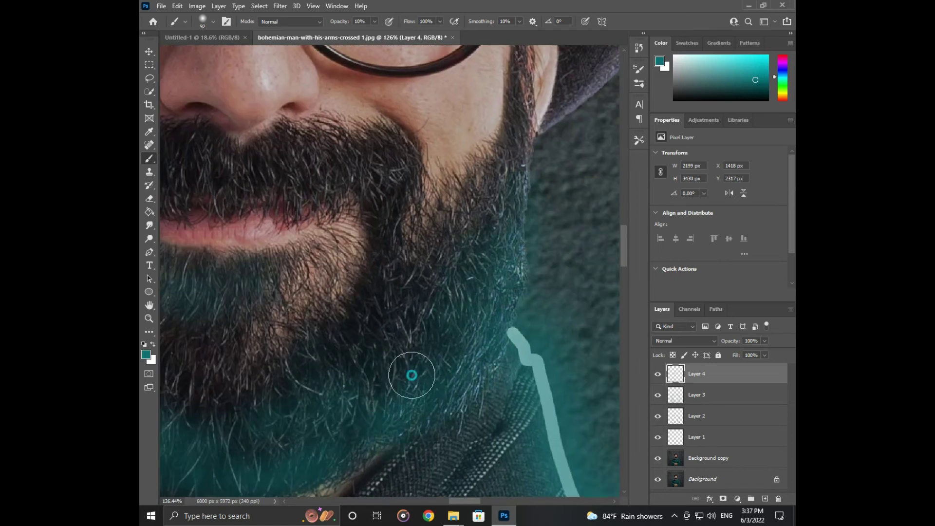
scroll(286, 191, "down", 1)
key("bracketleft")
key("bracketleft")
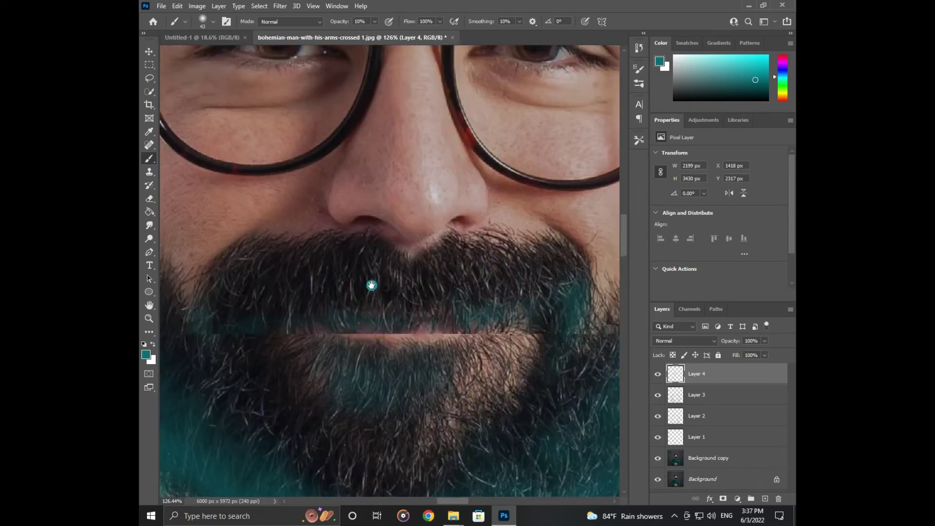
scroll(371, 284, "up", 2)
left_click_drag(336, 225, 391, 225)
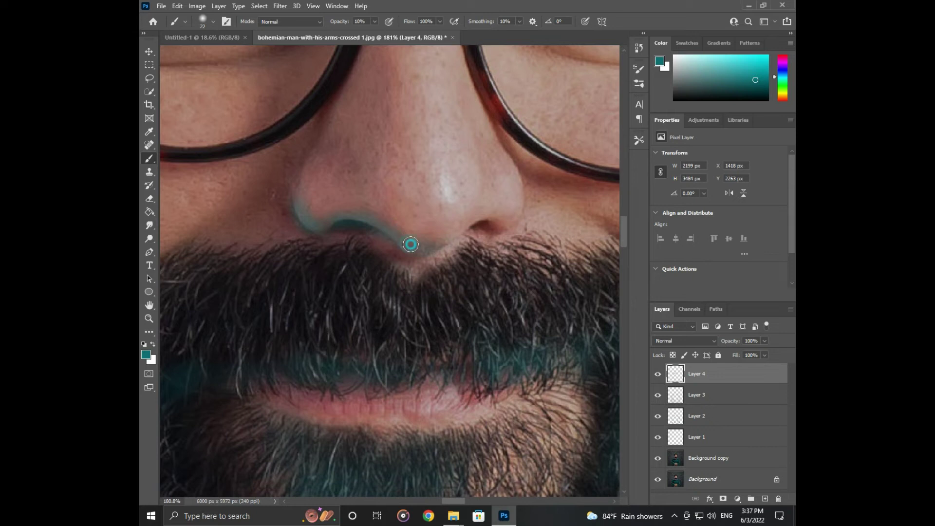
scroll(507, 230, "down", 2)
Paint teal over the right, lower and upper-left glasses rims
scroll(488, 267, "up", 3)
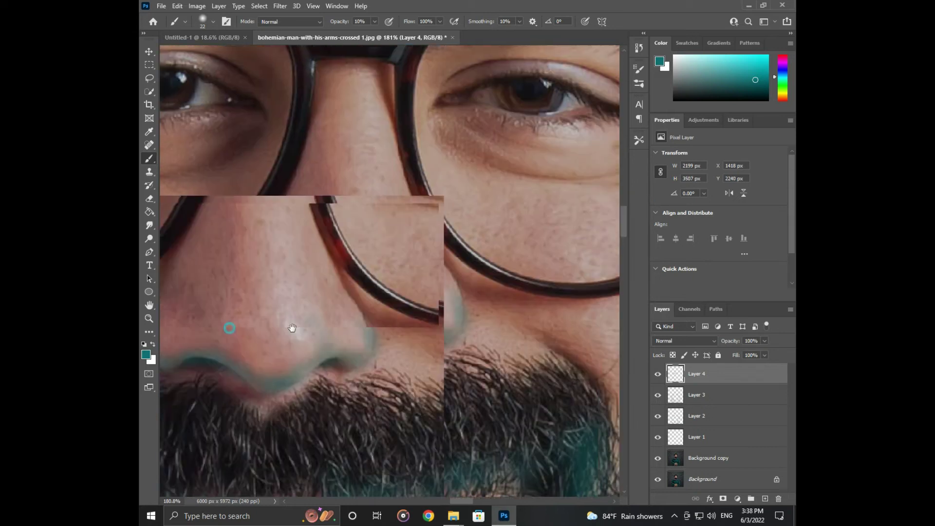
scroll(530, 146, "up", 1)
mouse_move(530, 146)
left_mouse_down()
mouse_move(448, 282)
mouse_move(336, 275)
left_mouse_up()
scroll(483, 283, "up", 1)
scroll(396, 292, "down", 2)
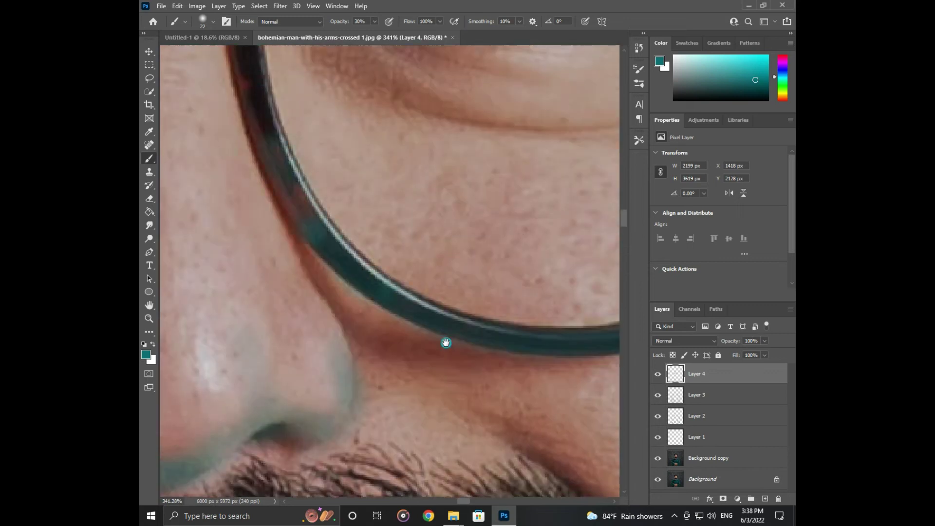
scroll(521, 135, "up", 1)
scroll(283, 332, "down", 2)
scroll(505, 198, "up", 1)
left_click_drag(505, 198, 347, 302)
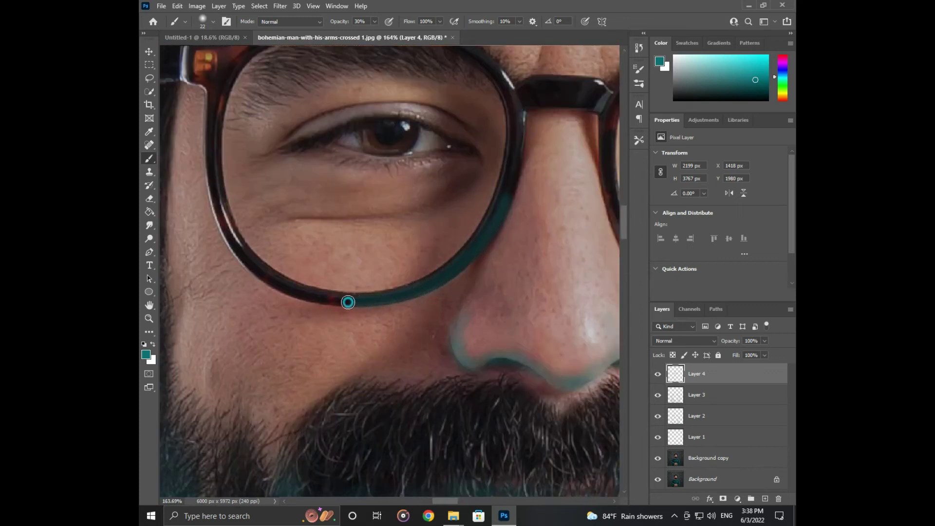
left_click_drag(217, 200, 214, 93)
left_click_drag(219, 219, 442, 308)
scroll(419, 401, "down", 2)
Paint a broad soft teal glow along the hat and cheek edge
scroll(420, 402, "up", 1)
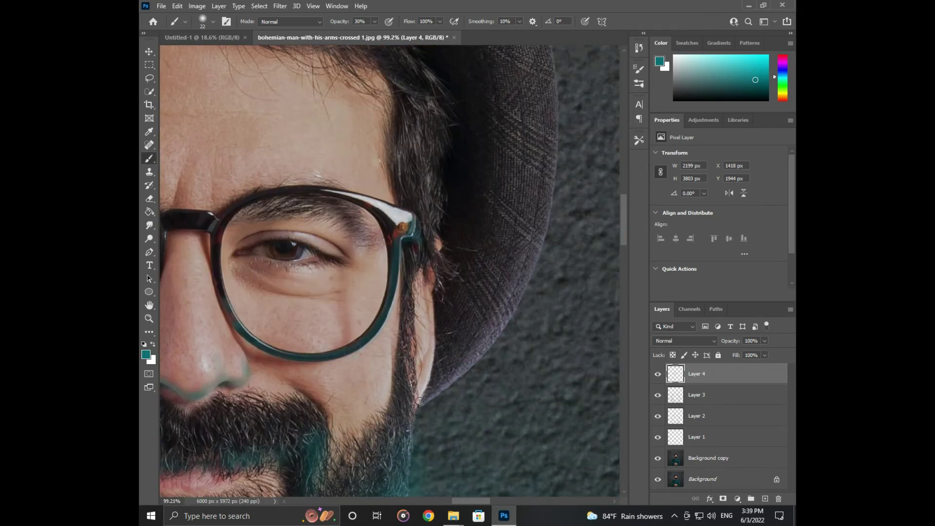
scroll(430, 388, "down", 2)
left_click_drag(484, 336, 434, 244)
scroll(444, 290, "down", 2)
scroll(444, 289, "up", 3)
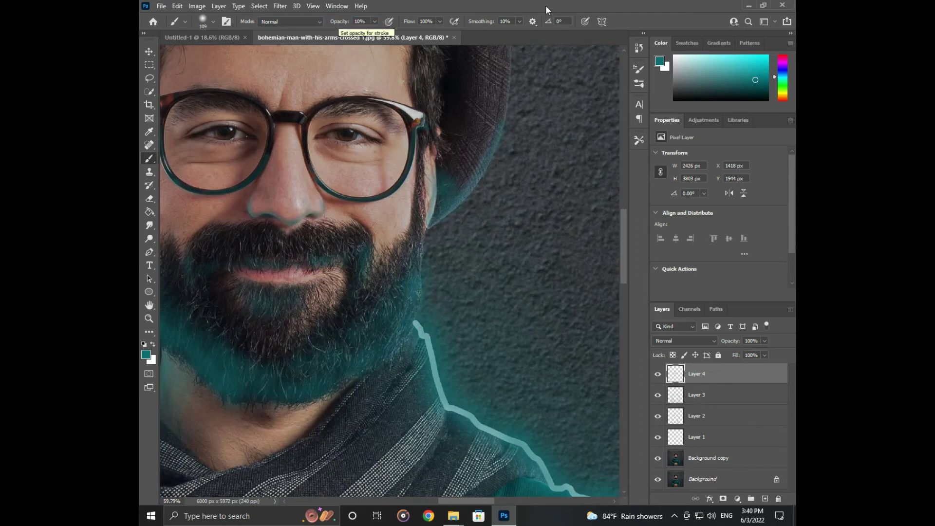
scroll(455, 303, "up", 2)
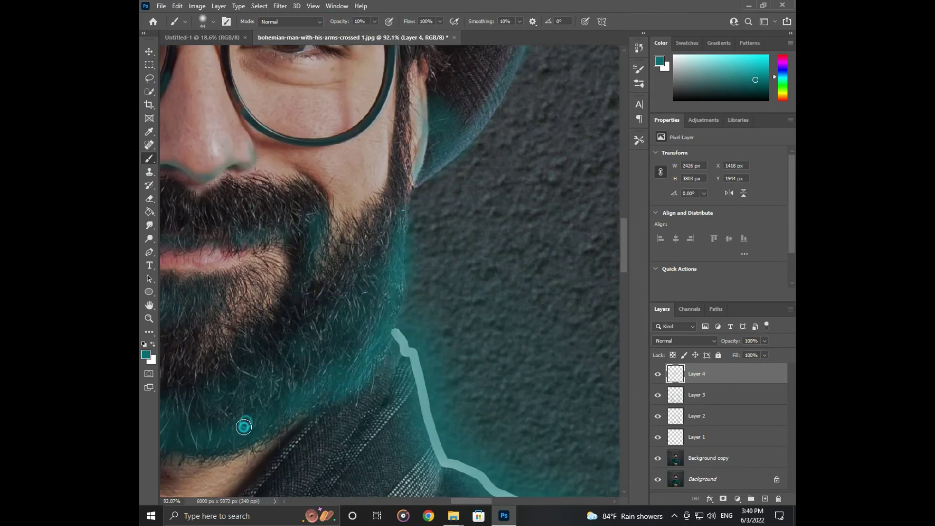
scroll(376, 250, "down", 2)
scroll(375, 250, "down", 2)
scroll(330, 289, "up", 2)
scroll(330, 289, "up", 1)
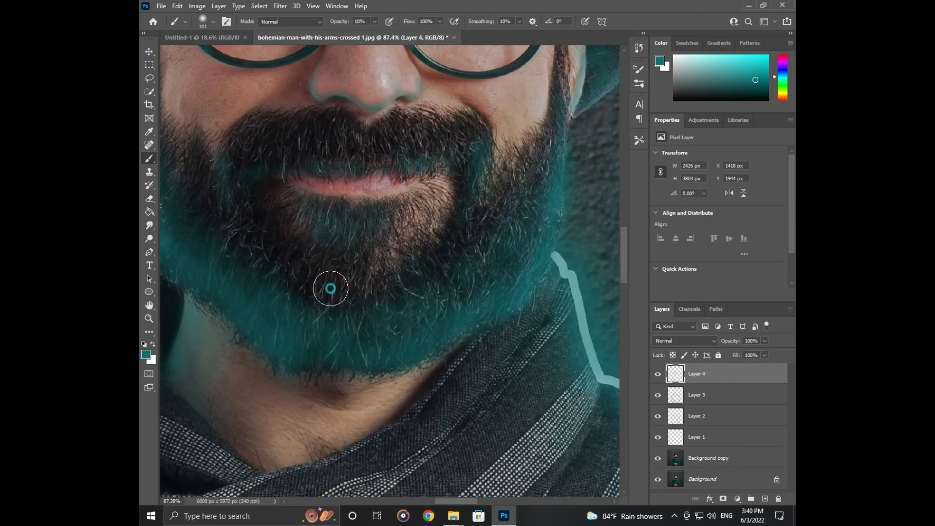
Erase stray paint briefly, then brush more teal over the beard and chin
key("e")
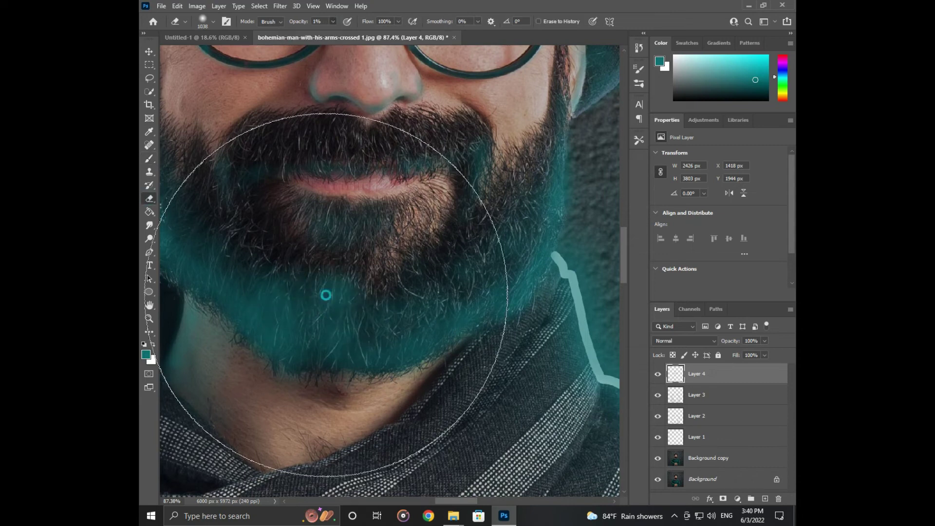
key("b")
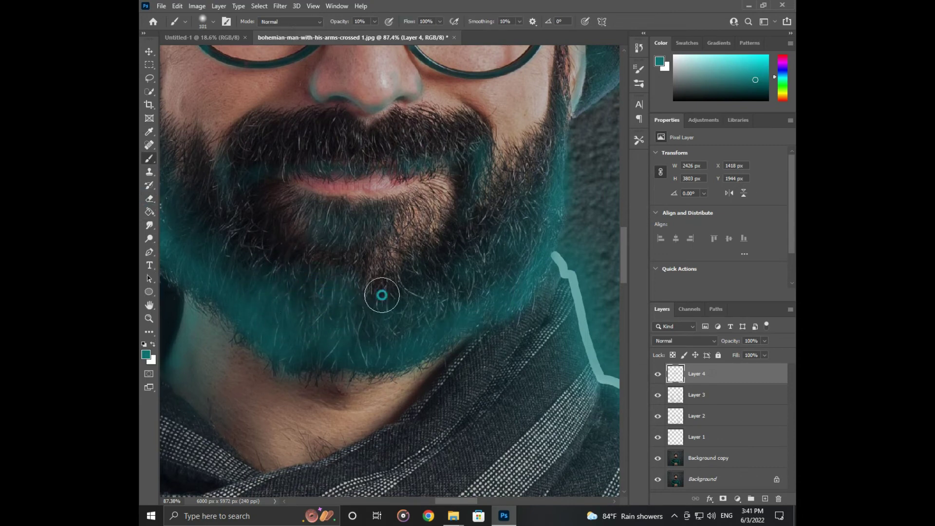
scroll(356, 363, "up", 2)
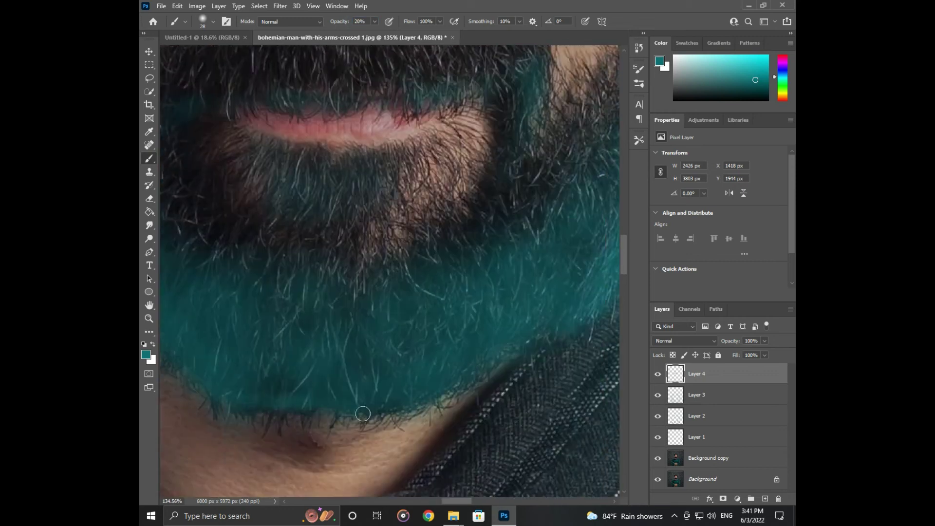
scroll(431, 370, "right", 2)
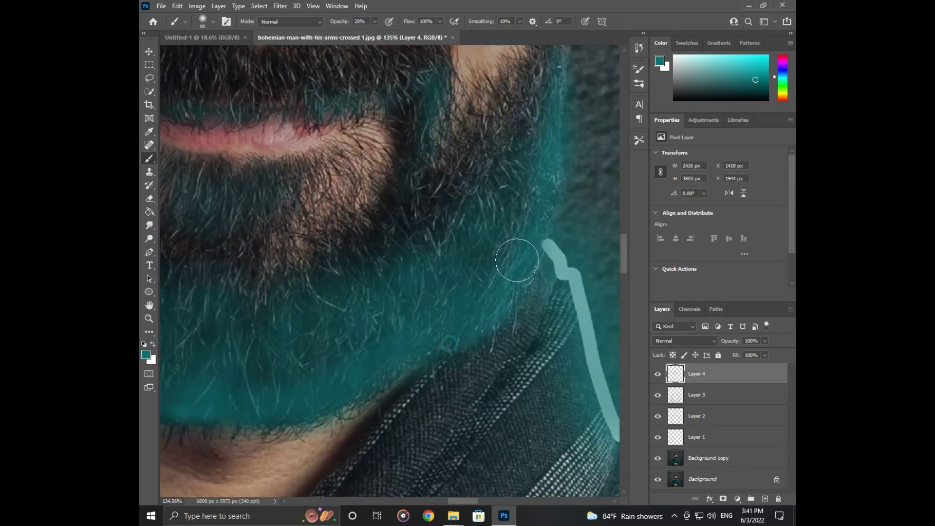
scroll(518, 256, "down", 3)
scroll(517, 321, "down", 5)
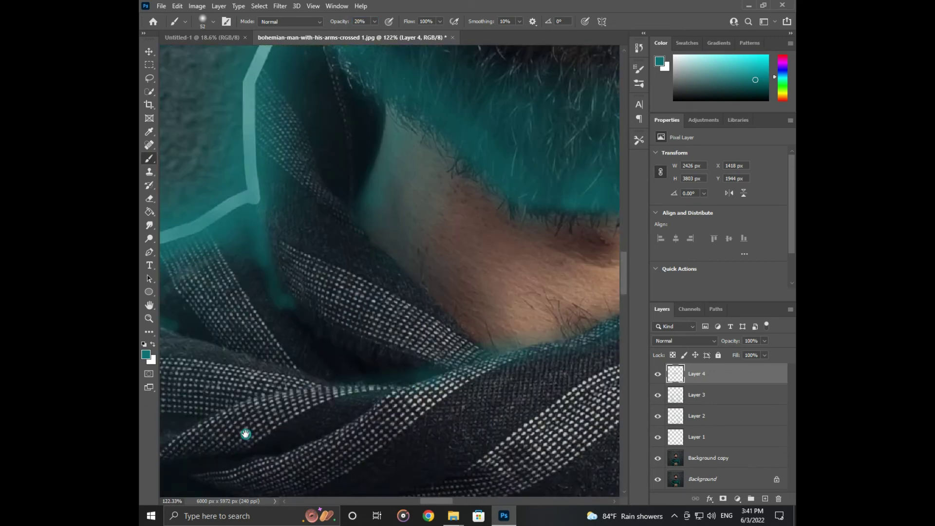
scroll(429, 253, "down", 4)
scroll(494, 374, "down", 3)
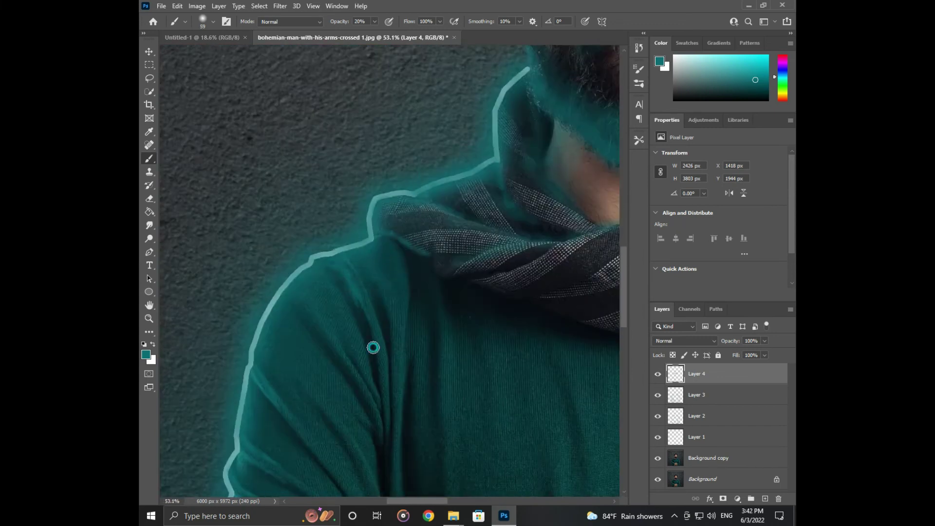
scroll(372, 346, "down", 5)
scroll(253, 366, "up", 5)
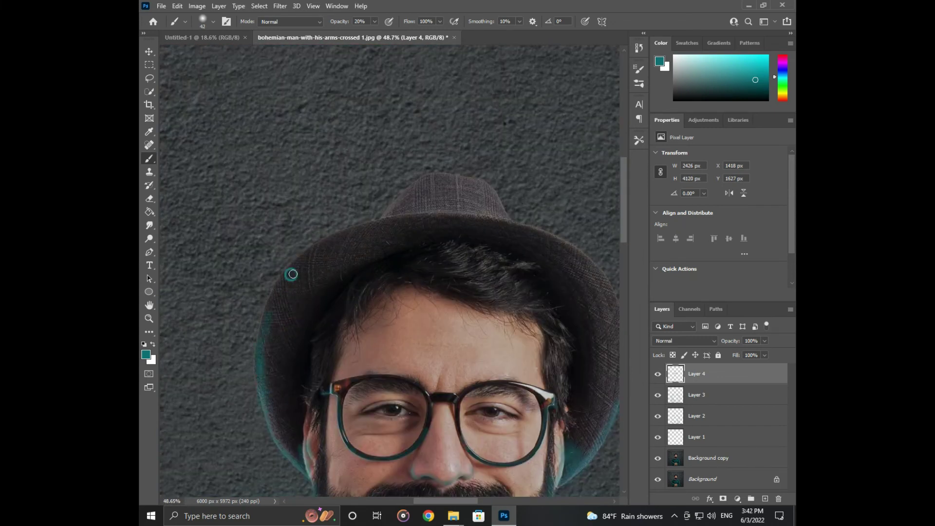
scroll(254, 369, "up", 2)
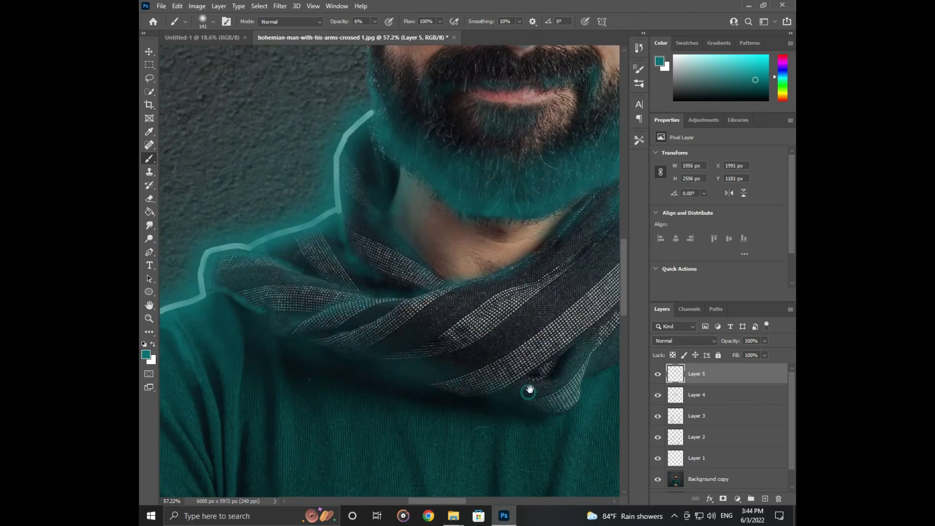
Add Layers 5 and 6 and brush a 6% teal haze around the scarf and outline
scroll(549, 306, "down", 5)
left_click(279, 6)
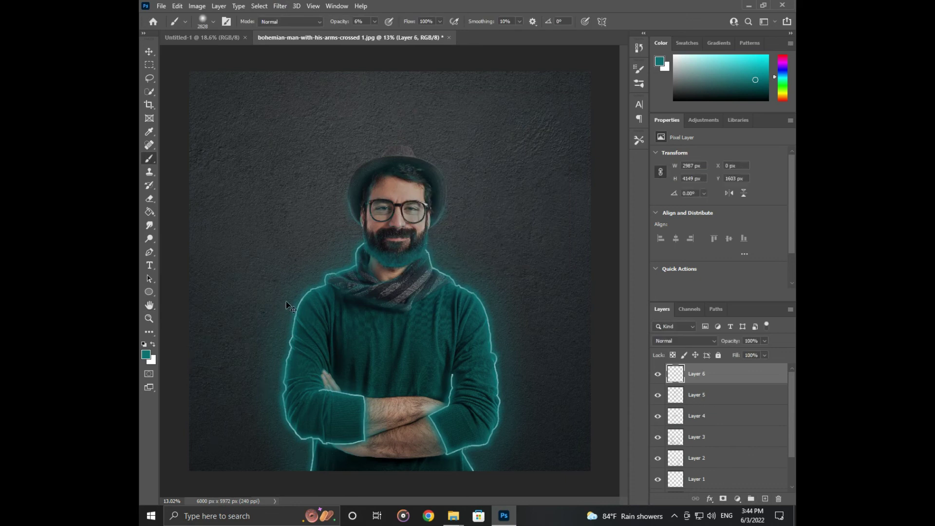
type("10")
Brush a 10% teal haze around the arms on Layer 6 and Gaussian Blur it at 2.1 px
key("Return")
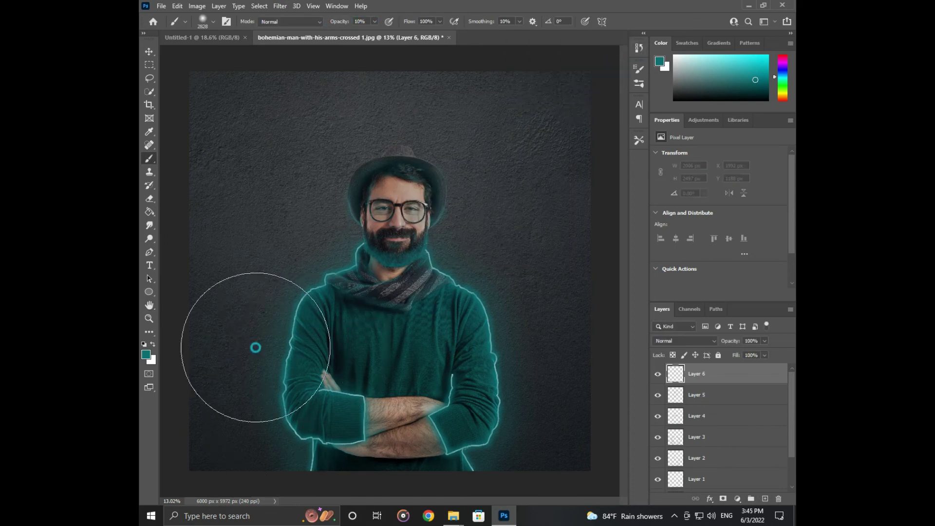
key("ctrl")
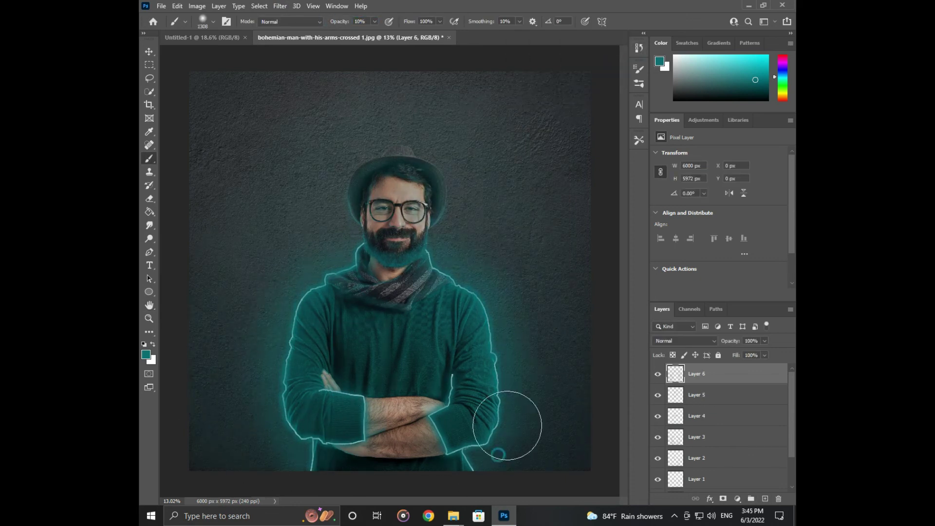
scroll(344, 386, "down", 2)
left_click(280, 6)
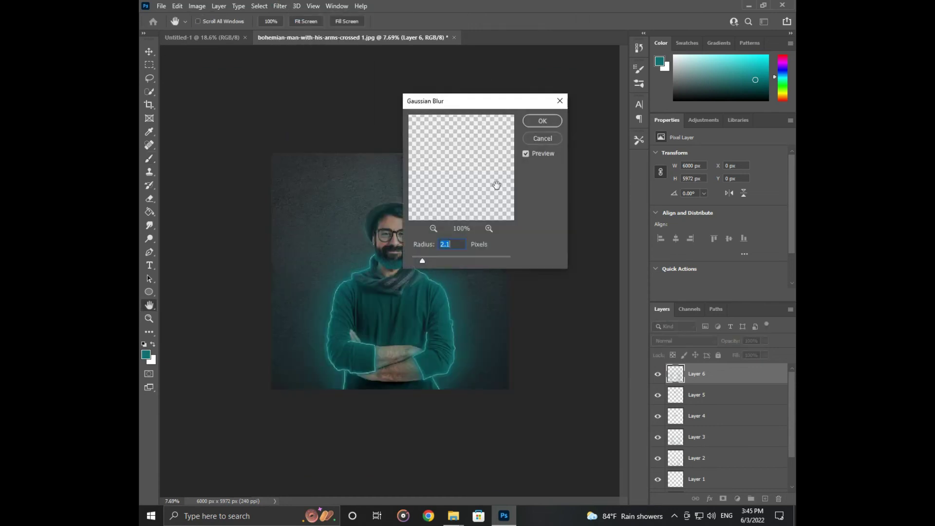
key("Return")
Merge the glow layers down to Background copy with Ctrl+E
scroll(763, 396, "down", 2)
left_click(743, 464, "shift")
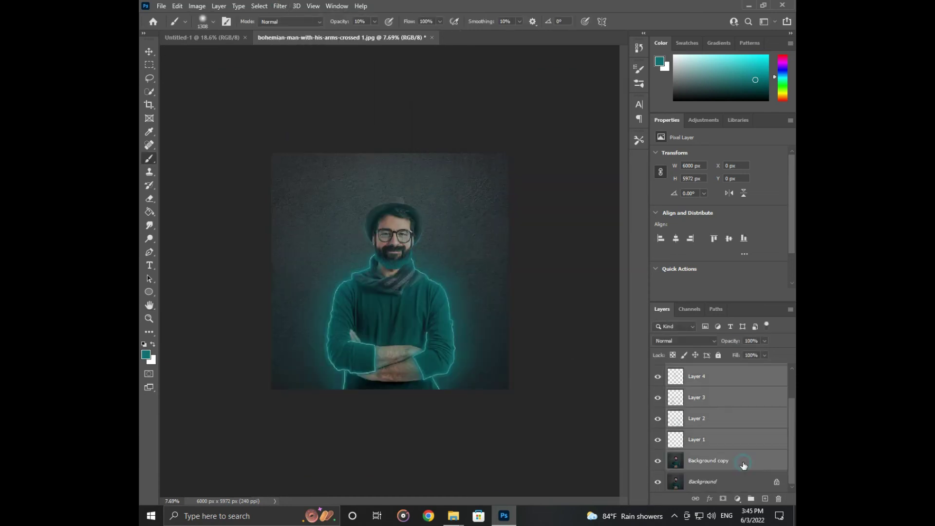
key("ctrl+e")
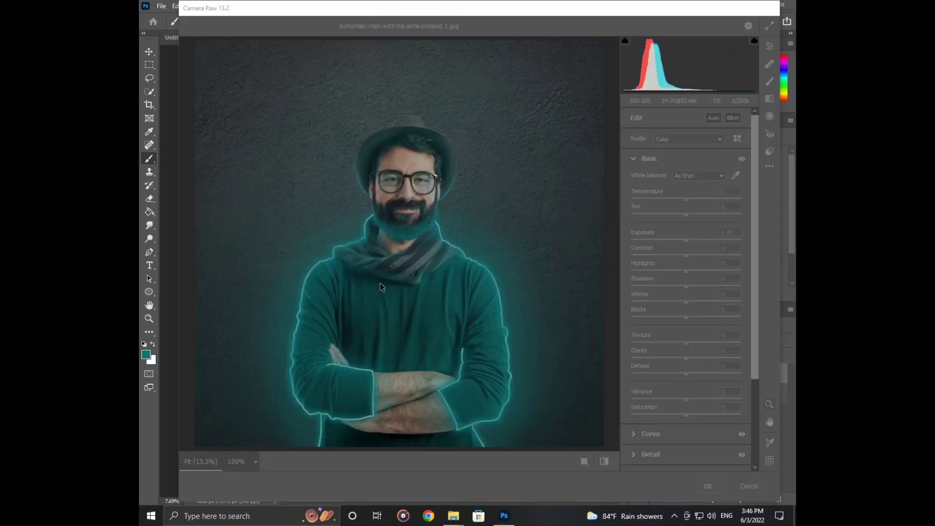
In Camera Raw set Tint -3, Exposure -0.10, Contrast +25, Highlights, Shadows and Vibrance -7
mouse_move(677, 218)
left_mouse_down()
mouse_move(673, 240)
mouse_move(687, 256)
left_mouse_up()
left_click_drag(674, 272, 670, 288)
scroll(674, 331, "down", 1)
left_click_drag(674, 374, 669, 374)
key("Return")
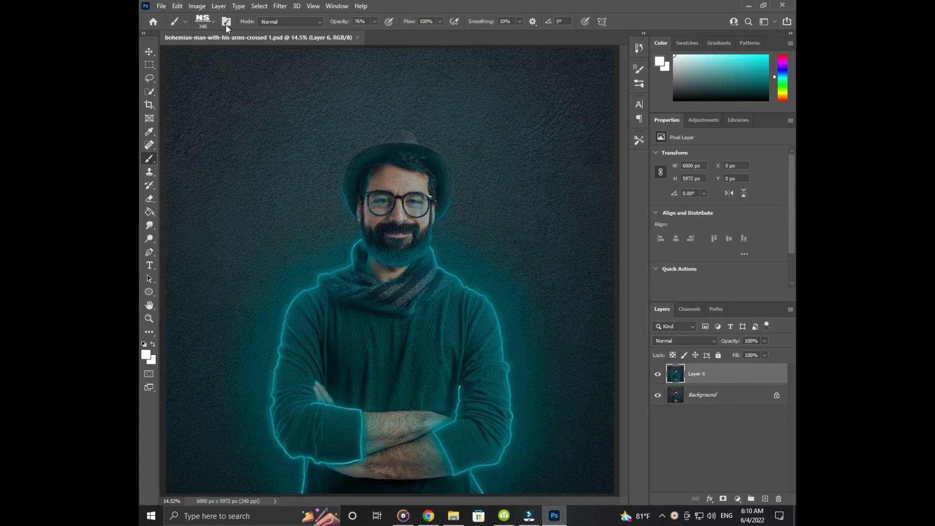
Open Save As with Ctrl+Shift+S to store the finished portrait as a JPEG
left_click(226, 22)
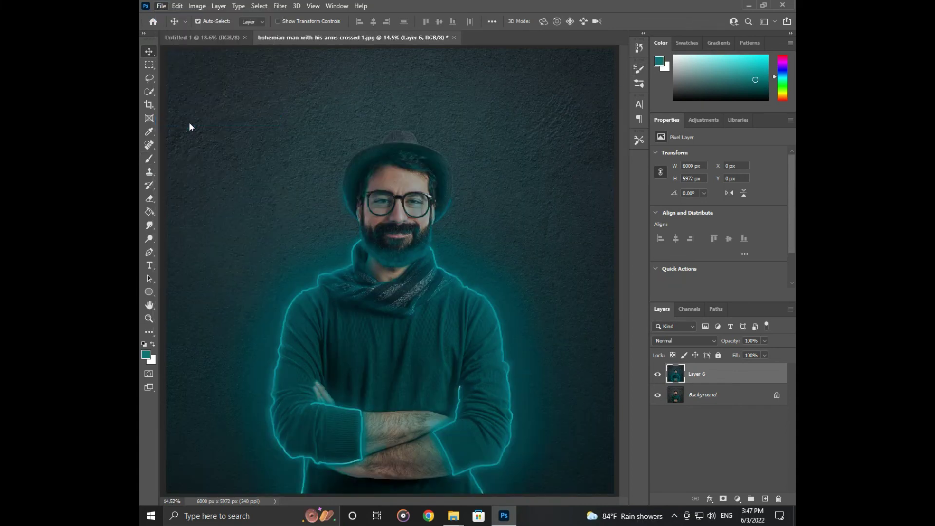
key("ctrl+shift+s")
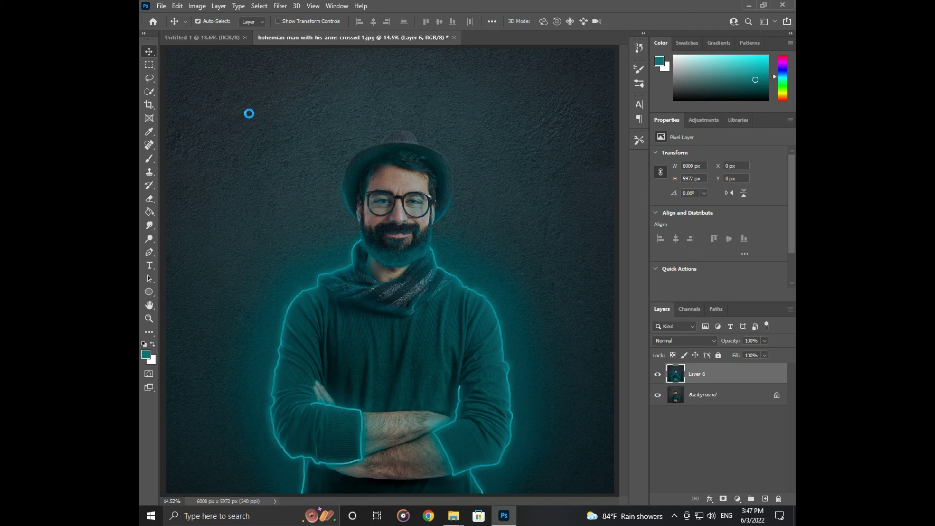